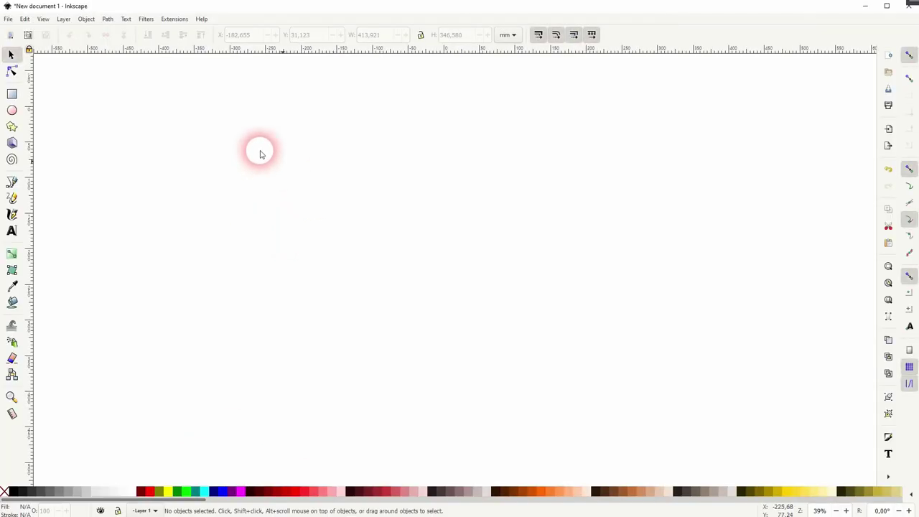
- Draw a large rectangle (347.251 × 224.336 mm) near the page centre with a black outline and no fill
{"action": "left_click", "coordinate": [12, 98]}
{"action": "left_click_drag", "start_coordinate": [254, 151], "coordinate": [504, 312]}
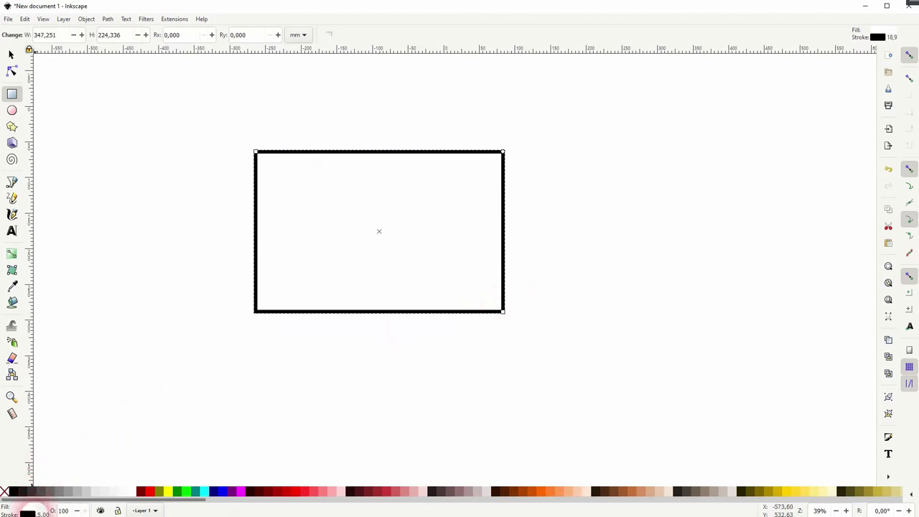
{"action": "left_click", "coordinate": [4, 492], "text": "shift"}
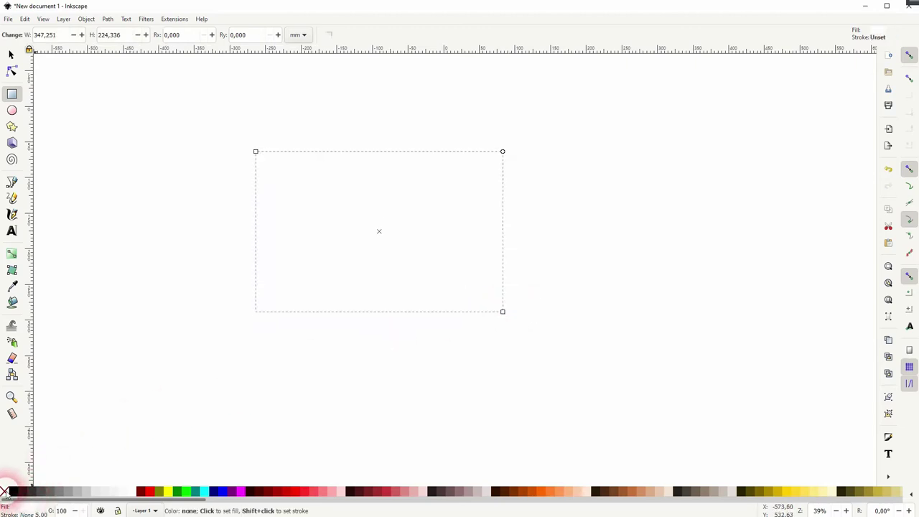
{"action": "left_click", "coordinate": [14, 493], "text": "shift"}
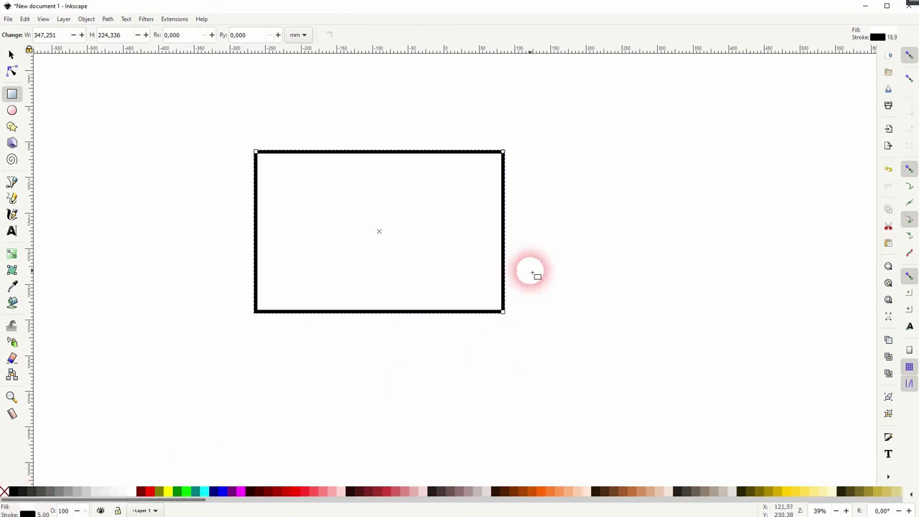
- Open Object > Fill and Stroke and try a red flat outline colour, then undo it
{"action": "left_click", "coordinate": [86, 18]}
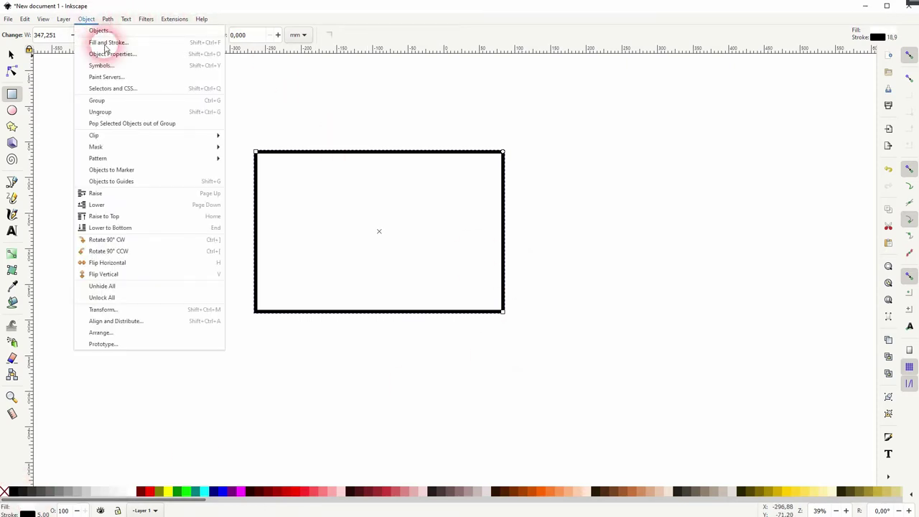
{"action": "left_click", "coordinate": [104, 47]}
{"action": "left_click", "coordinate": [750, 75]}
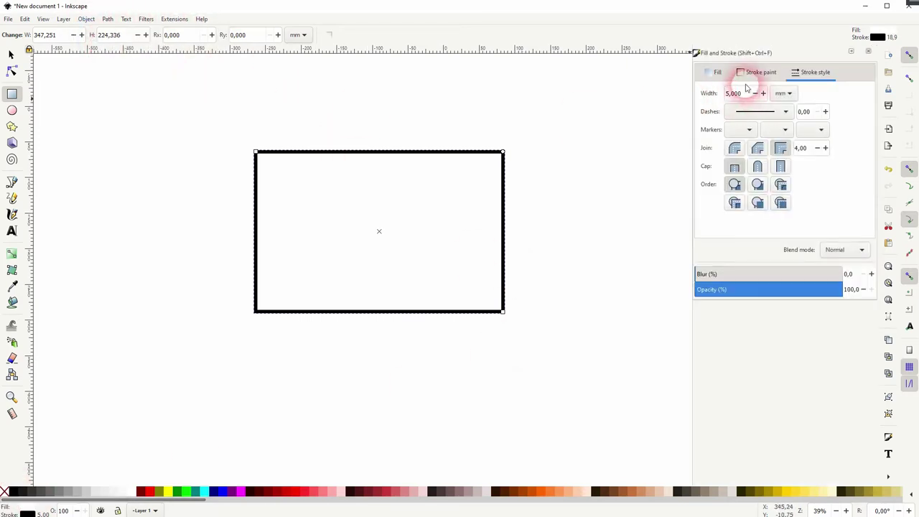
{"action": "left_click", "coordinate": [726, 94]}
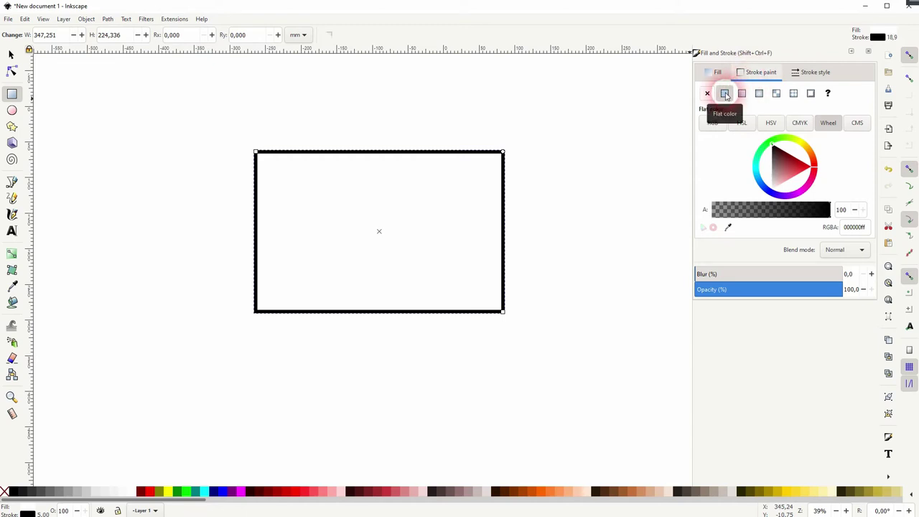
{"action": "left_click_drag", "start_coordinate": [780, 160], "coordinate": [856, 178]}
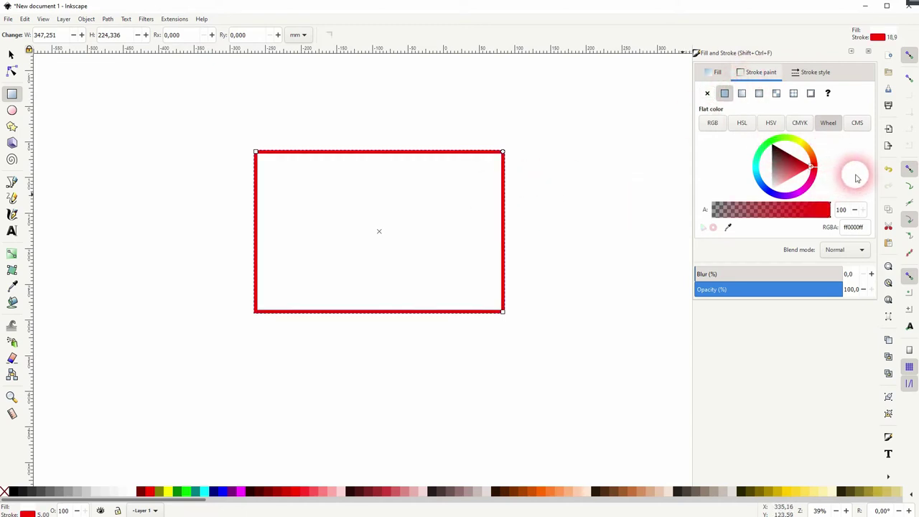
{"action": "key", "text": "ctrl+z"}
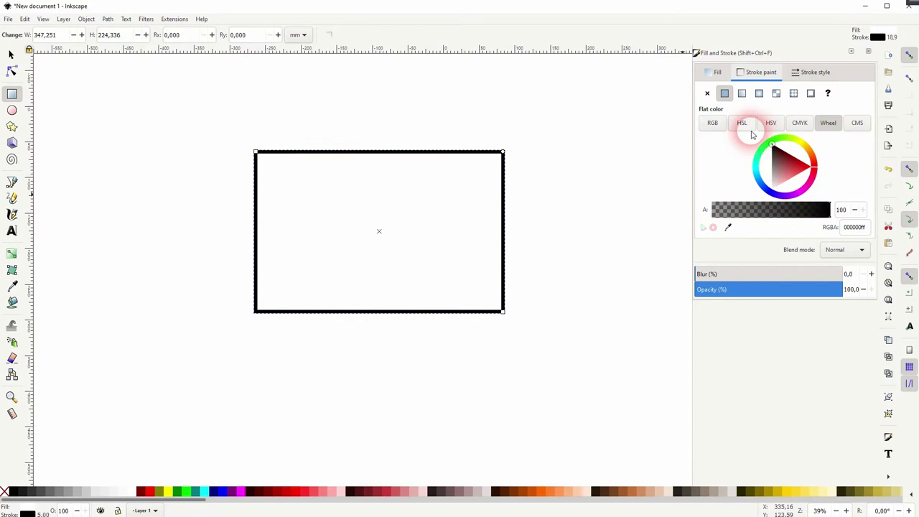
- Set the rectangle's outline width to 10, then back to 5
{"action": "left_click", "coordinate": [814, 72]}
{"action": "left_click", "coordinate": [755, 100]}
{"action": "left_click_drag", "start_coordinate": [749, 98], "coordinate": [710, 97]}
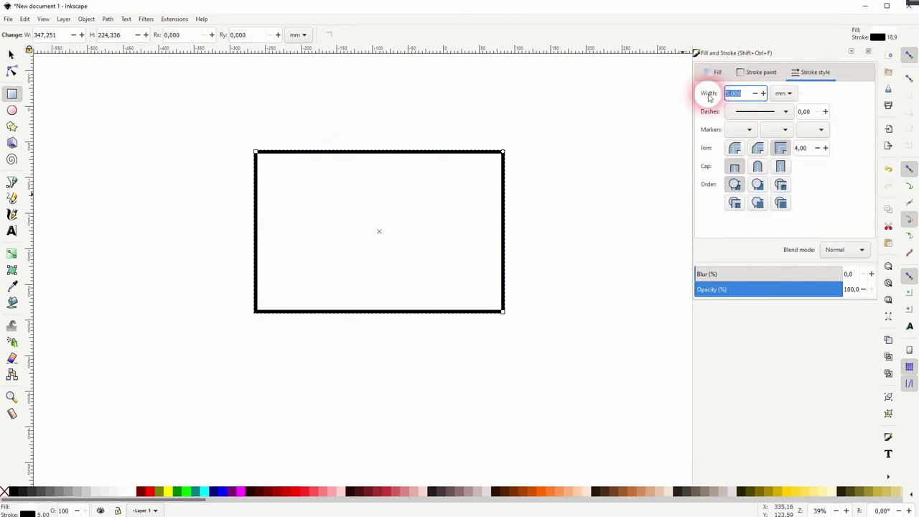
{"action": "type", "text": "10"}
{"action": "key", "text": "Return"}
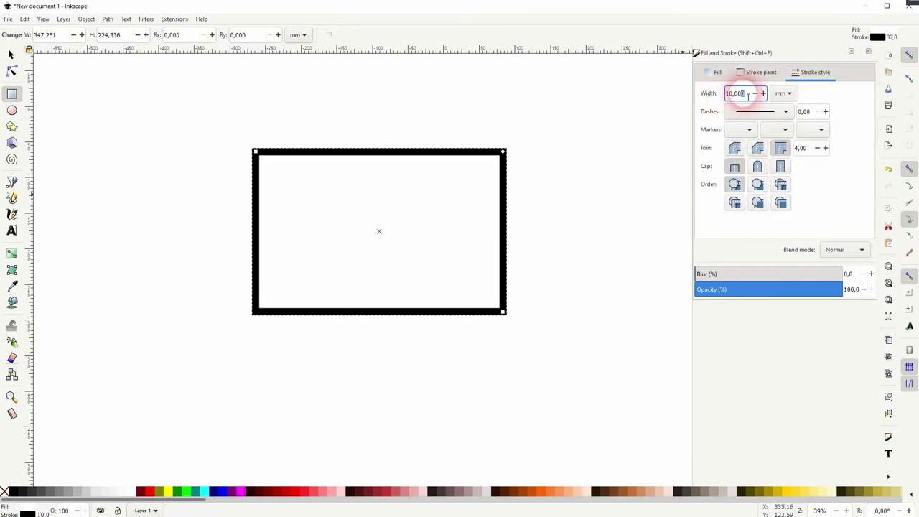
{"action": "type", "text": "5"}
{"action": "key", "text": "Return"}
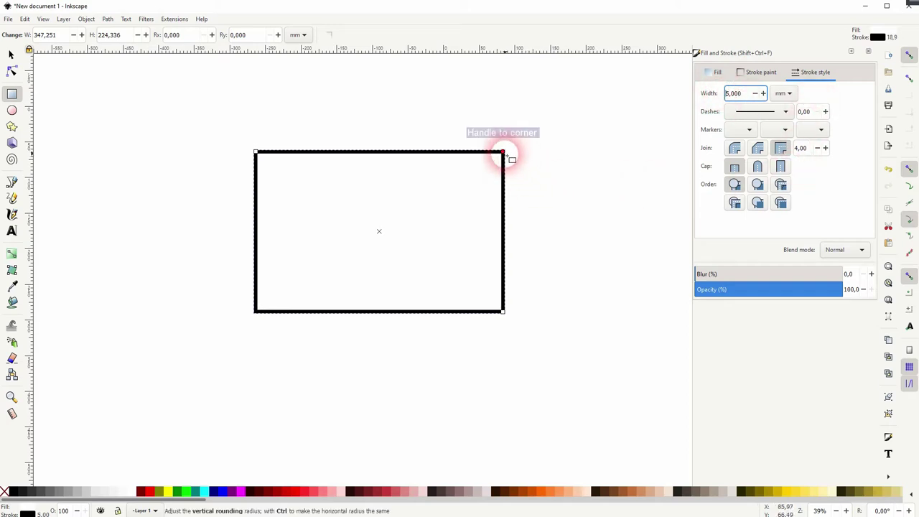
- Round the rectangle's corners and fill it white after trying dark red
{"action": "left_click_drag", "start_coordinate": [505, 153], "coordinate": [503, 174]}
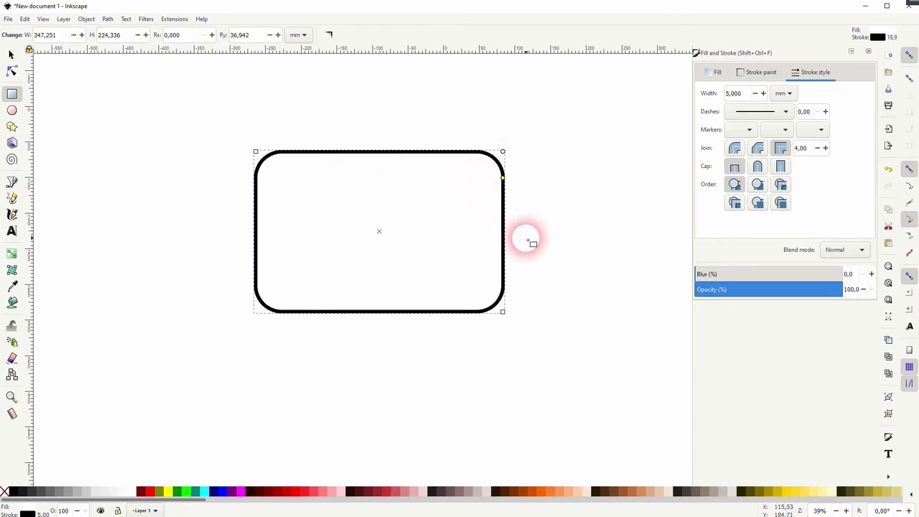
{"action": "left_click", "coordinate": [11, 54]}
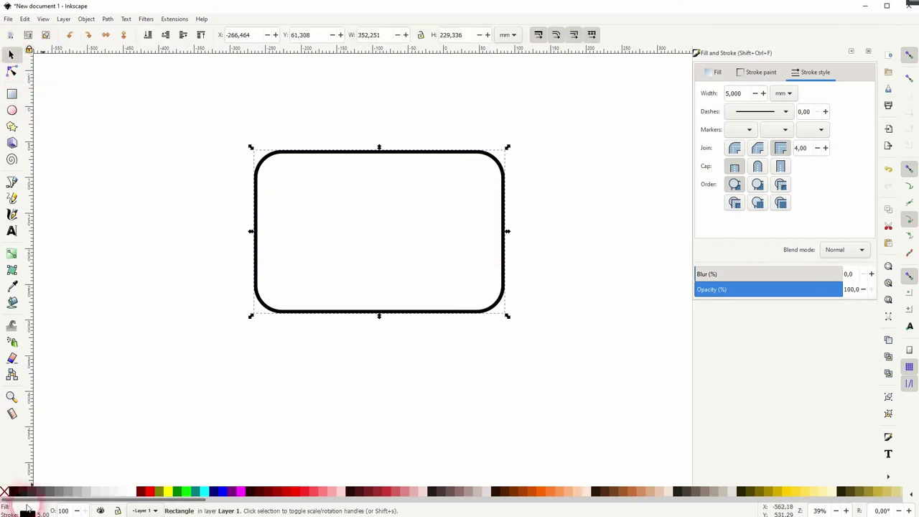
{"action": "left_click", "coordinate": [141, 491]}
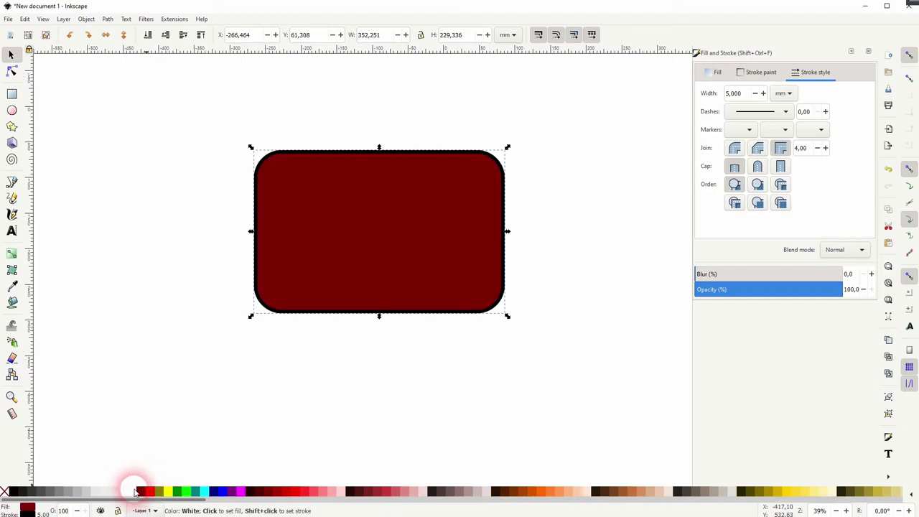
{"action": "left_click", "coordinate": [131, 492]}
{"action": "left_click", "coordinate": [713, 72]}
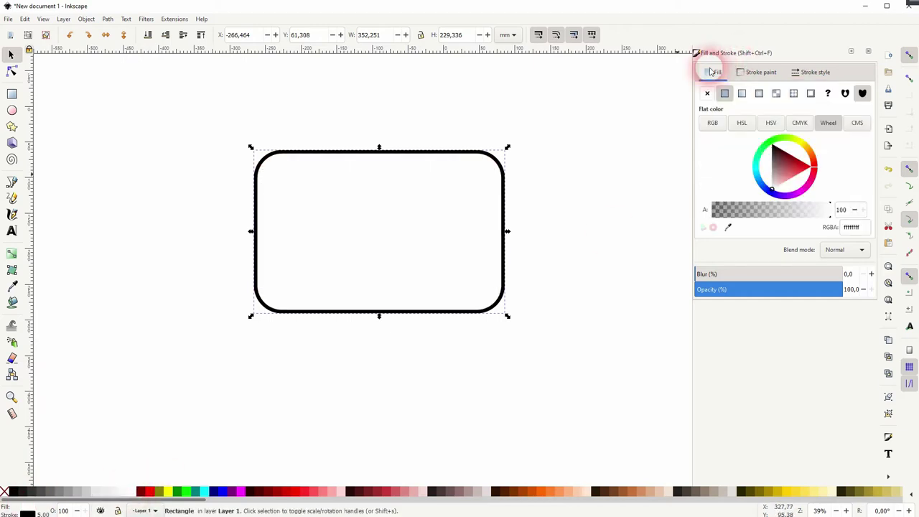
{"action": "left_click", "coordinate": [727, 94]}
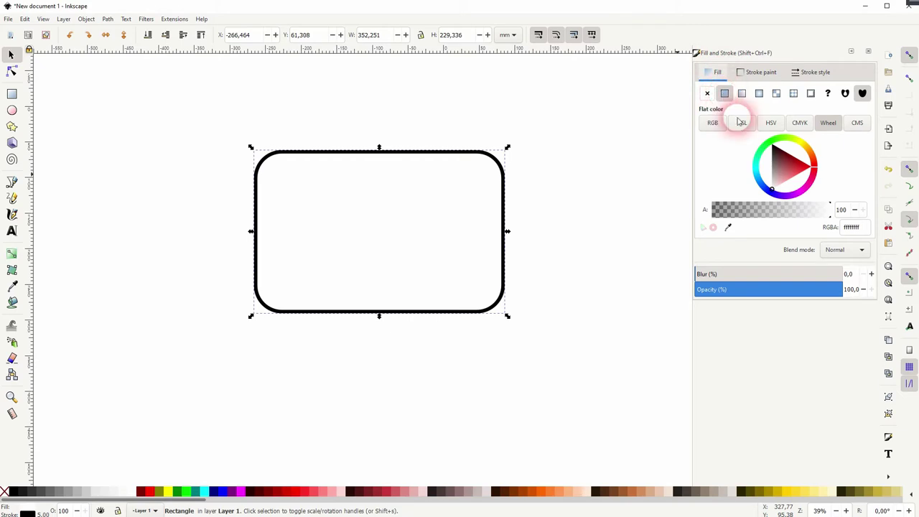
{"action": "left_click_drag", "start_coordinate": [775, 190], "coordinate": [721, 234]}
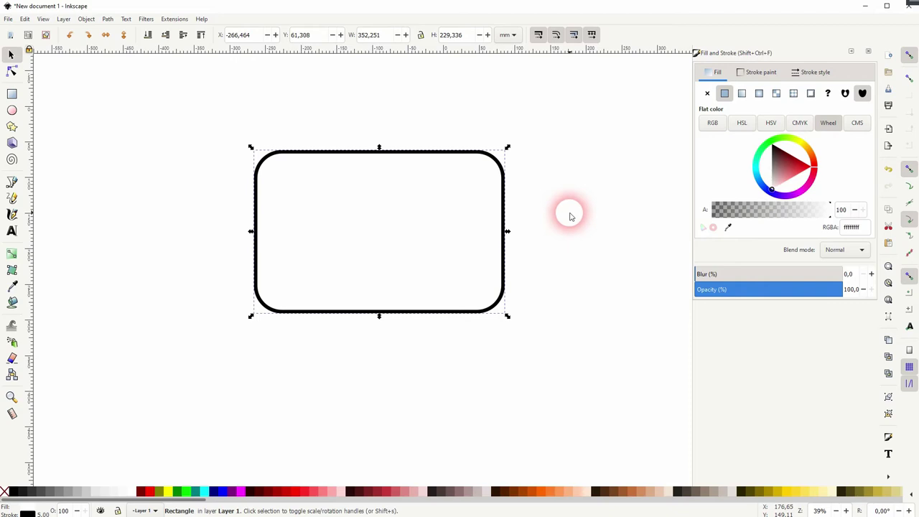
- Draw a closed triangular tail with the Bezier tool below the rectangle's lower-left edge
{"action": "left_click", "coordinate": [320, 332]}
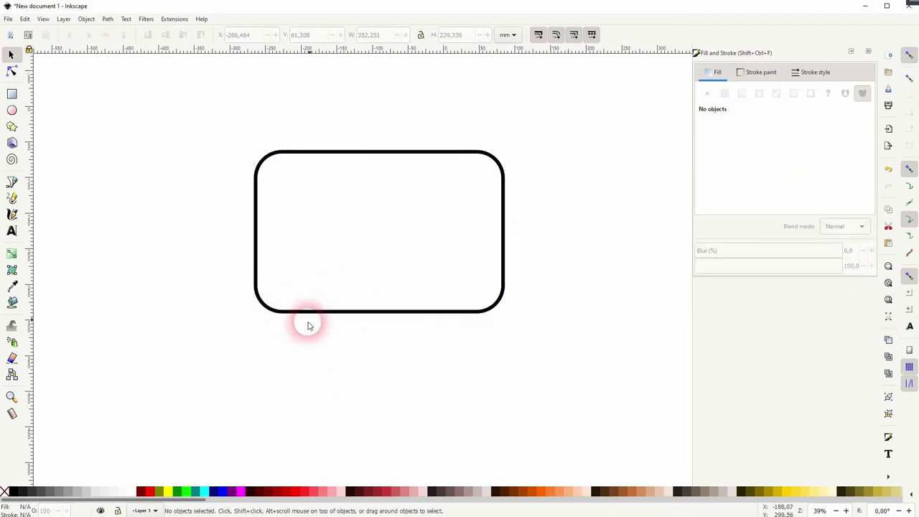
{"action": "left_click", "coordinate": [12, 182]}
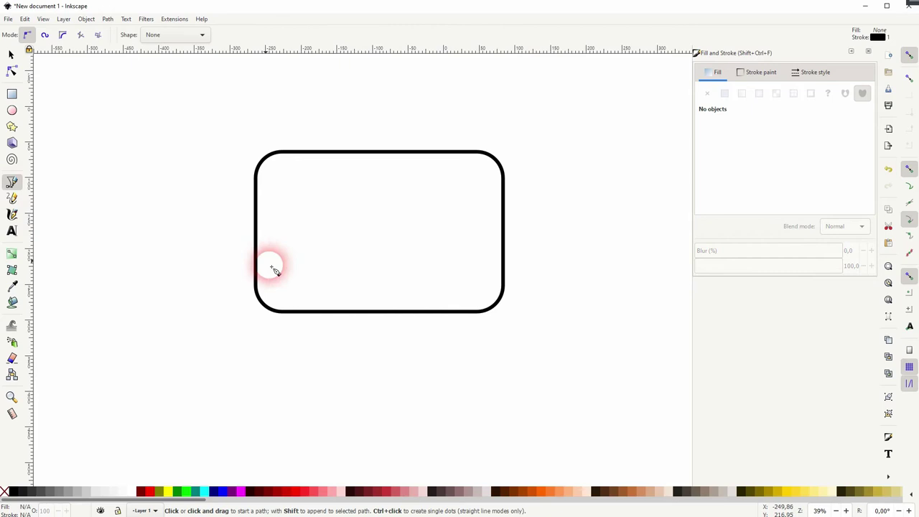
{"action": "left_click", "coordinate": [298, 303]}
{"action": "left_click", "coordinate": [341, 302]}
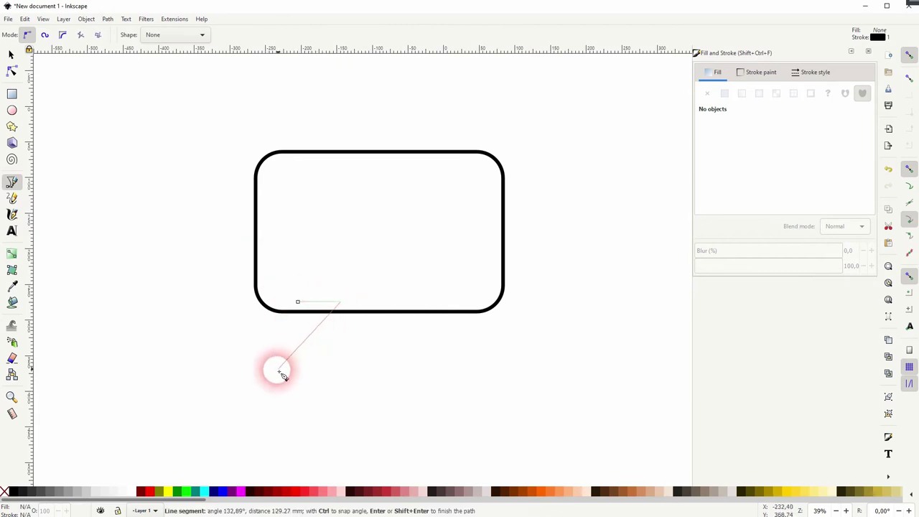
{"action": "left_click", "coordinate": [260, 386]}
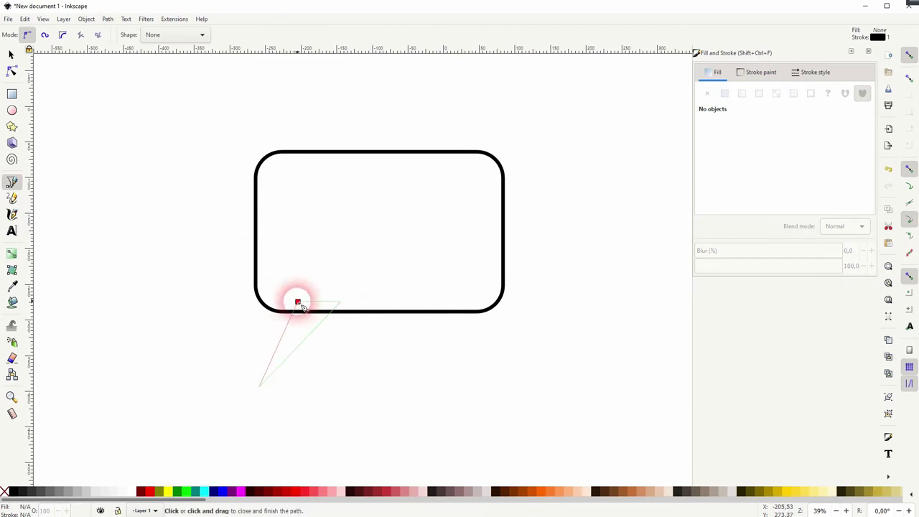
{"action": "left_click", "coordinate": [298, 302]}
- Fill the triangular tail black and remove its outline
{"action": "left_click", "coordinate": [11, 54]}
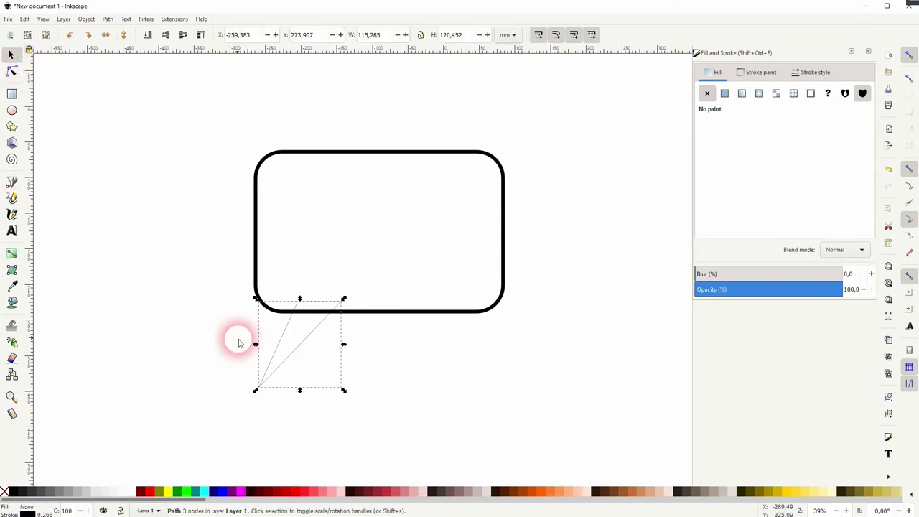
{"action": "left_click", "coordinate": [11, 492]}
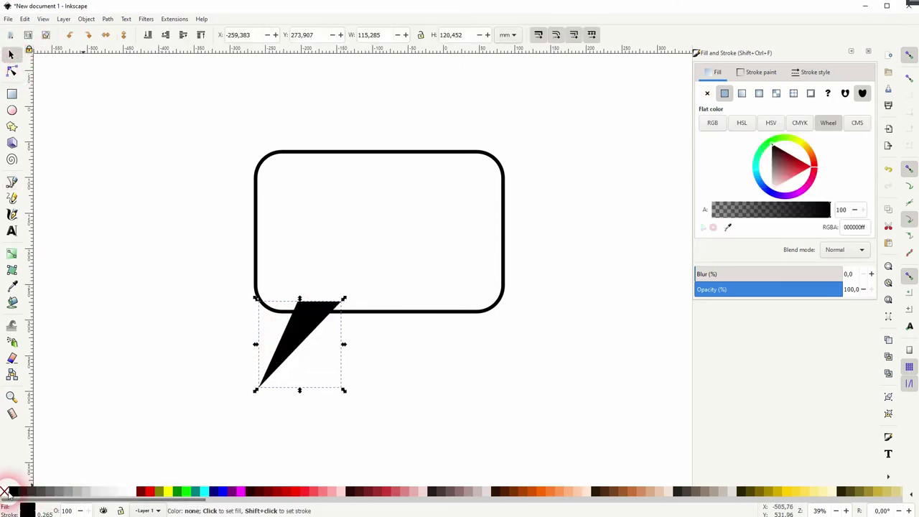
{"action": "left_click", "coordinate": [5, 492], "text": "shift"}
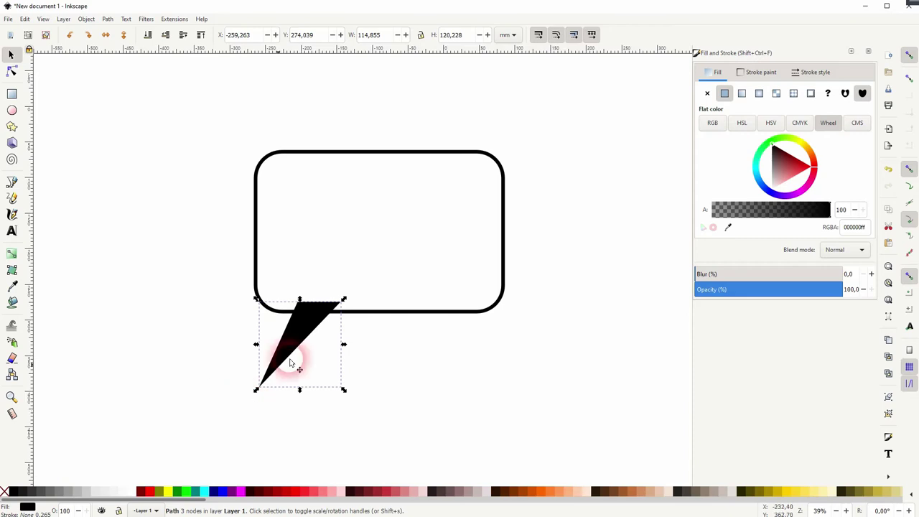
- Select the rounded rectangle and triangle and merge them with Path > Union
{"action": "left_click_drag", "start_coordinate": [139, 443], "coordinate": [559, 99]}
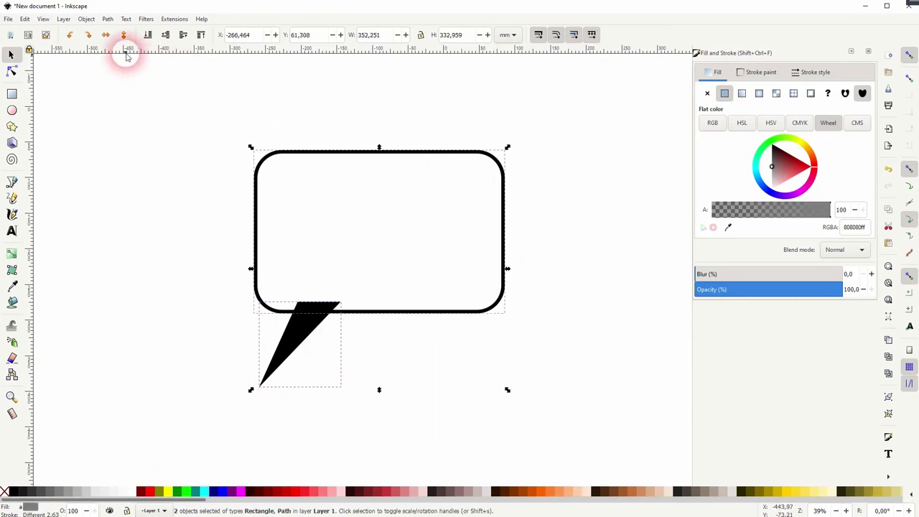
{"action": "left_click", "coordinate": [107, 19]}
{"action": "left_click", "coordinate": [131, 63]}
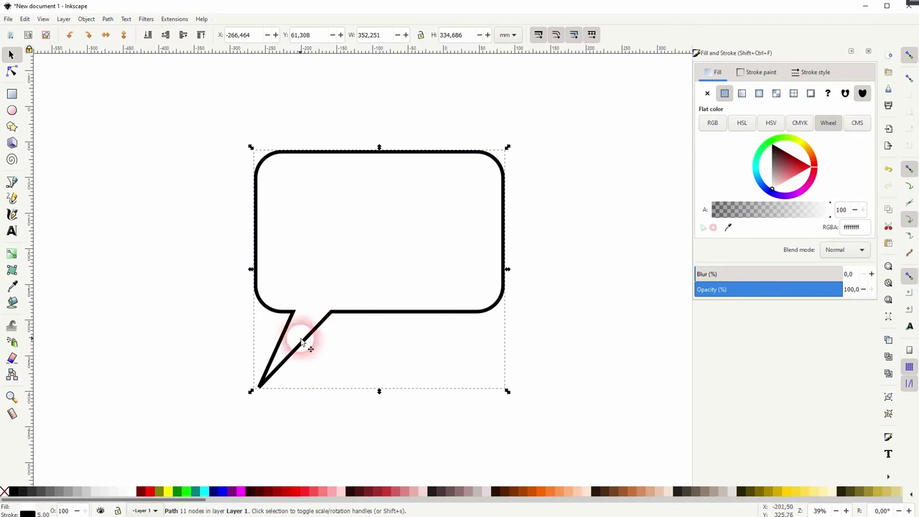
- Move the merged speech bubble up to the upper left
{"action": "left_click", "coordinate": [594, 268]}
{"action": "left_click", "coordinate": [459, 314]}
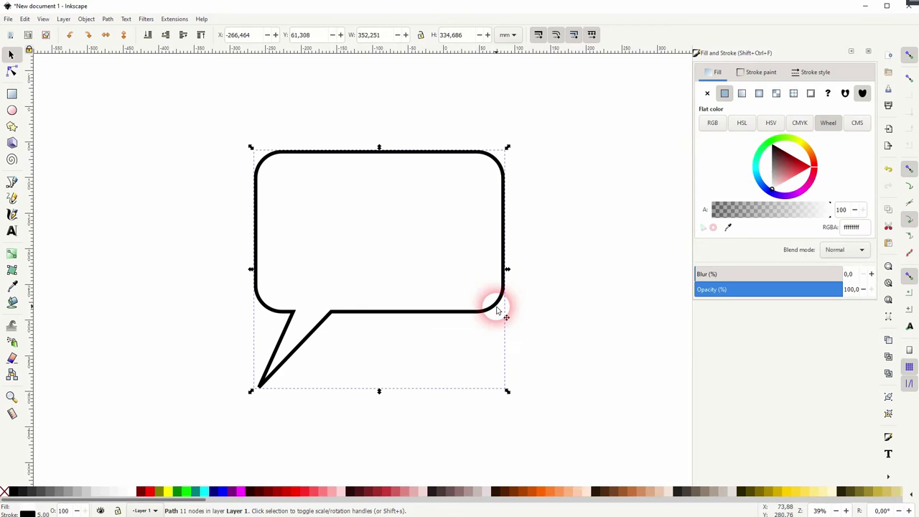
{"action": "left_click_drag", "start_coordinate": [496, 310], "coordinate": [303, 240]}
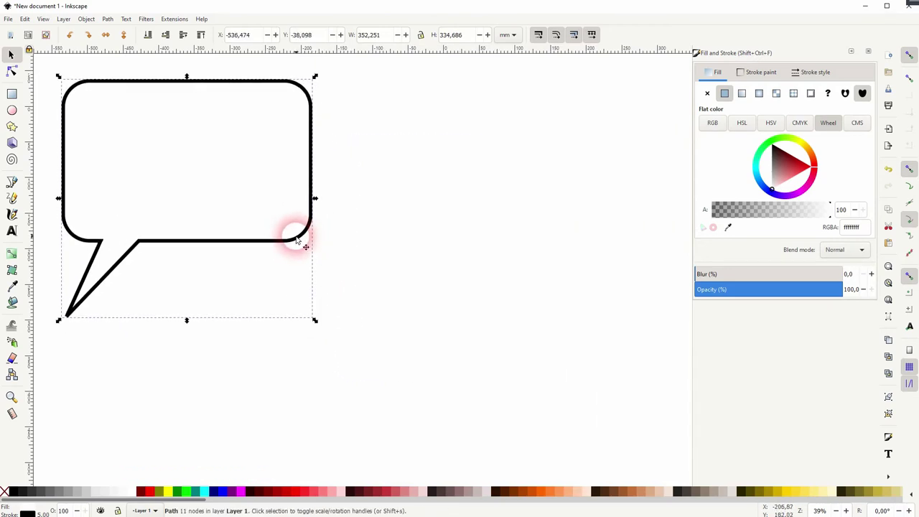
- Draw and enlarge an ellipse right of the speech bubble, with white fill and black outline
{"action": "left_click", "coordinate": [12, 110]}
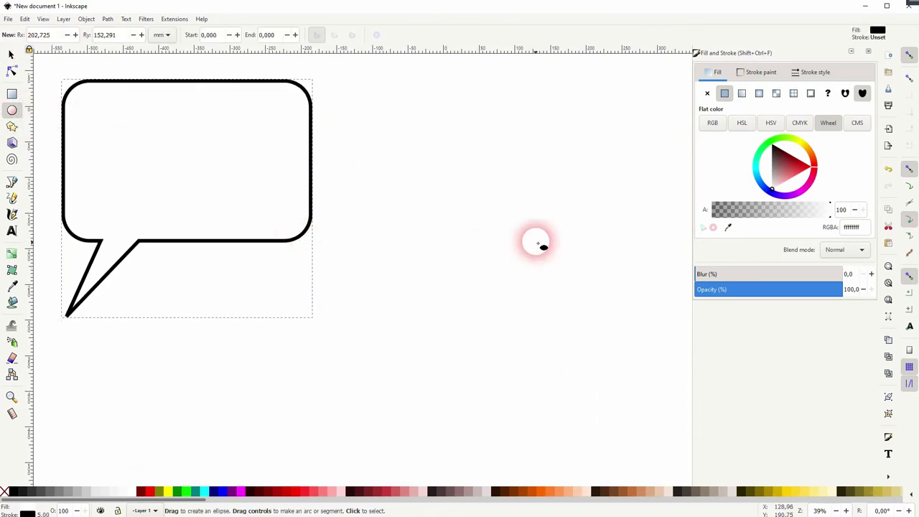
{"action": "left_click_drag", "start_coordinate": [459, 202], "coordinate": [686, 346]}
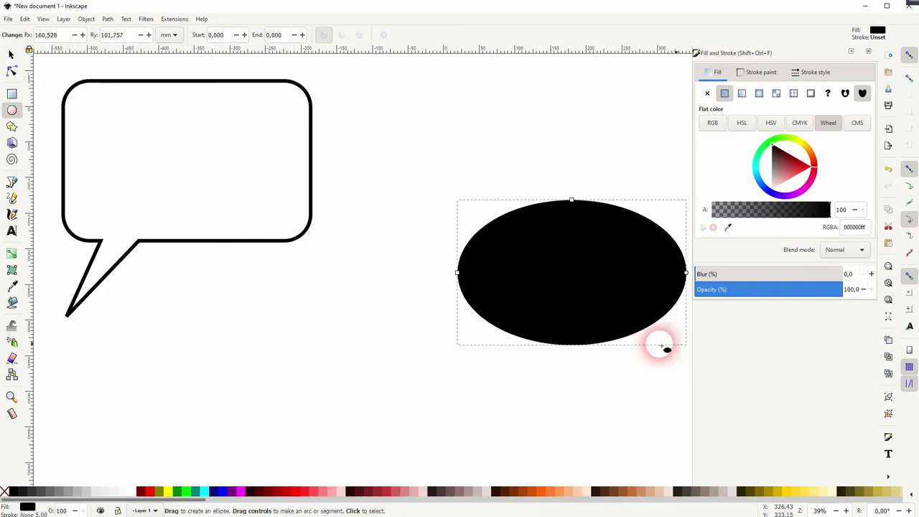
{"action": "key", "text": "space"}
{"action": "left_click", "coordinate": [11, 53]}
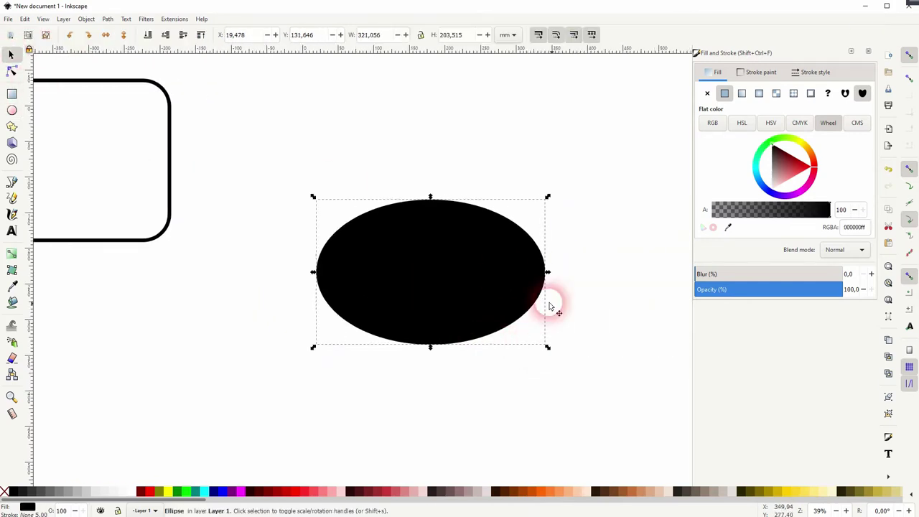
{"action": "left_click_drag", "start_coordinate": [546, 345], "coordinate": [610, 384]}
{"action": "left_click", "coordinate": [130, 493]}
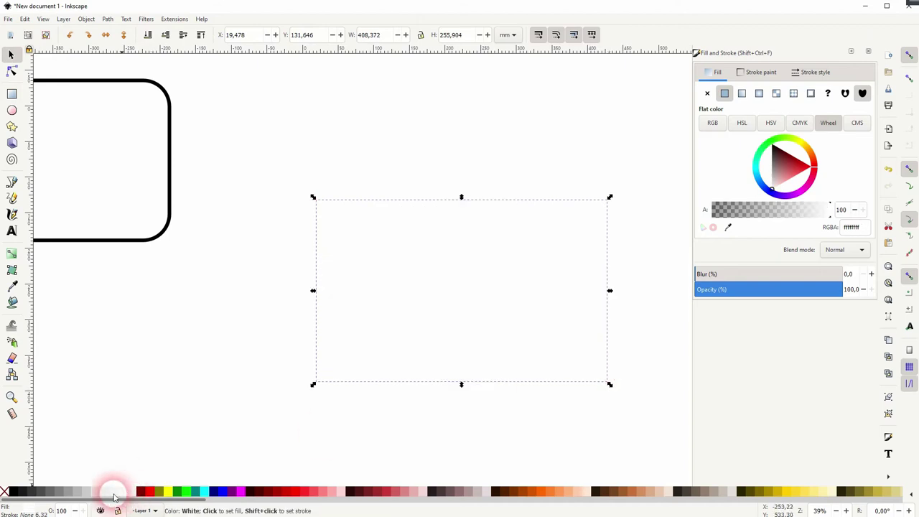
{"action": "left_click", "coordinate": [11, 493], "text": "shift"}
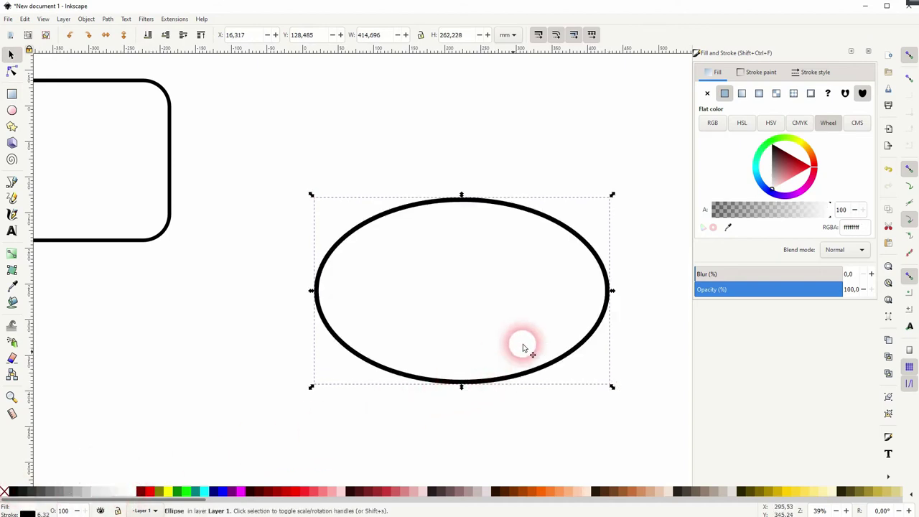
- Convert the ellipse to a path and make its lower-left node a sharp corner
{"action": "left_click", "coordinate": [107, 19]}
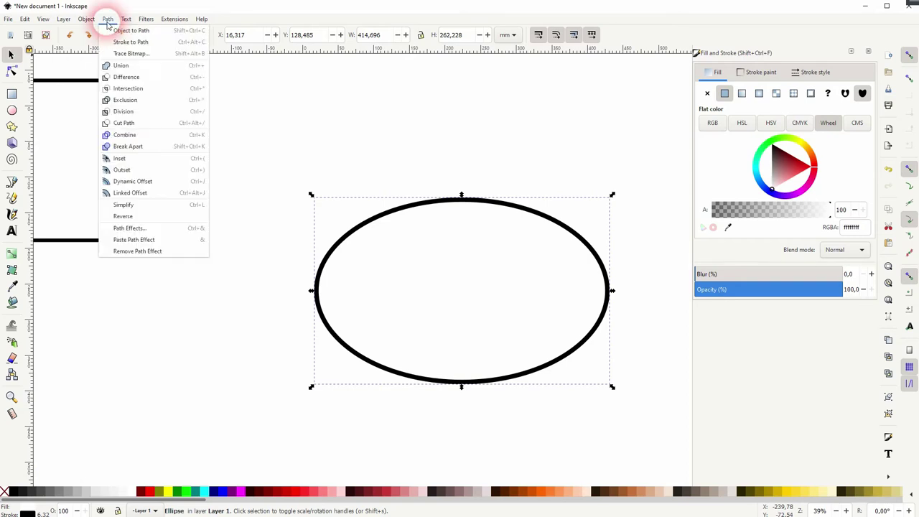
{"action": "left_click", "coordinate": [118, 31]}
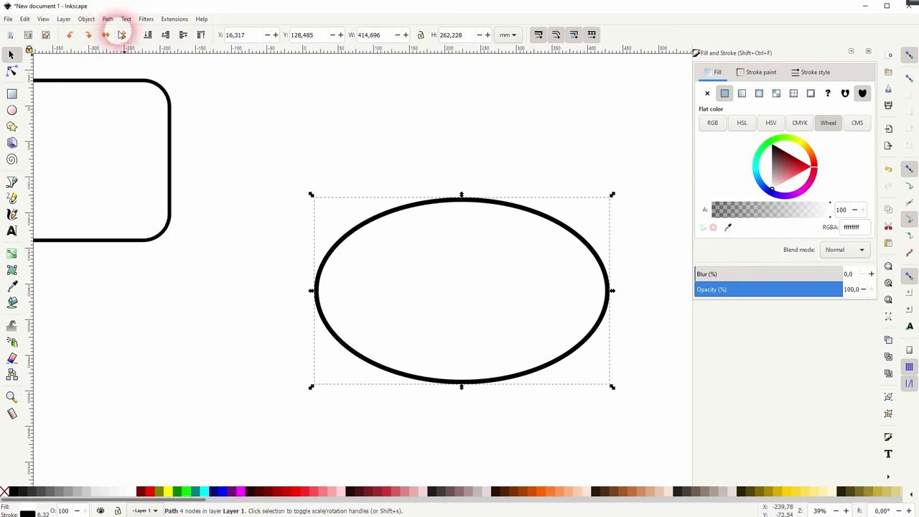
{"action": "left_click", "coordinate": [11, 71]}
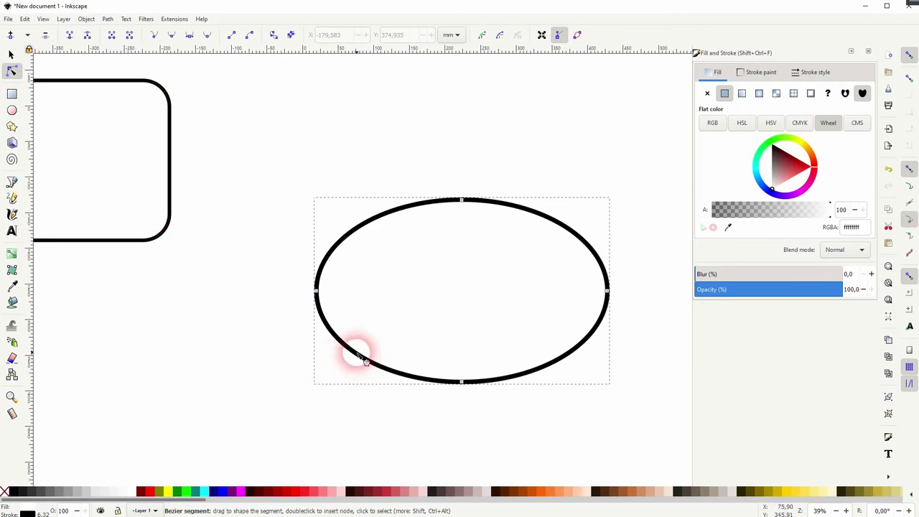
{"action": "left_click_drag", "start_coordinate": [355, 352], "coordinate": [394, 377]}
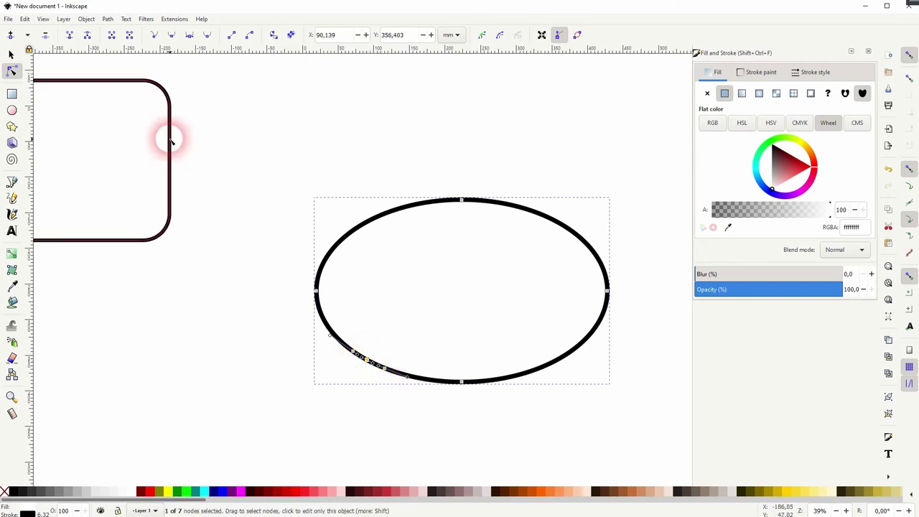
{"action": "left_click", "coordinate": [153, 36]}
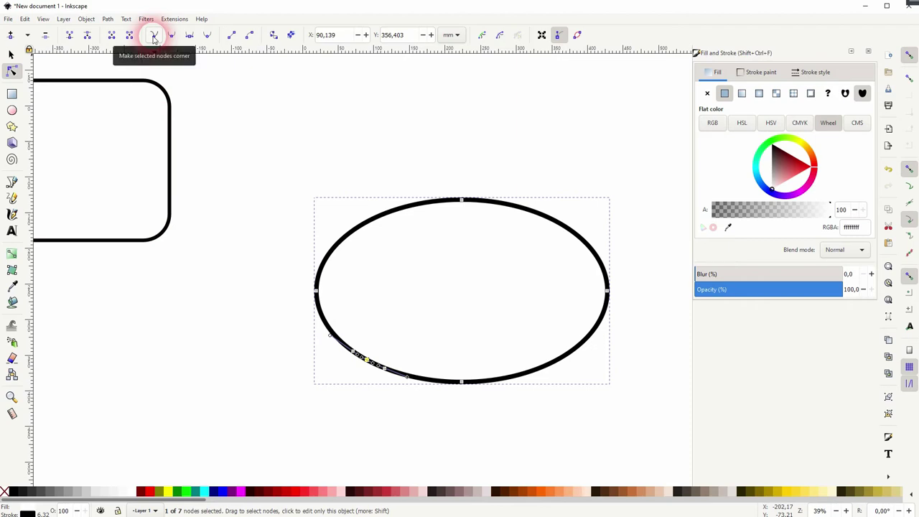
- Pull the lower-left node out down-left and shape it into a pointed tail
{"action": "left_click", "coordinate": [363, 371]}
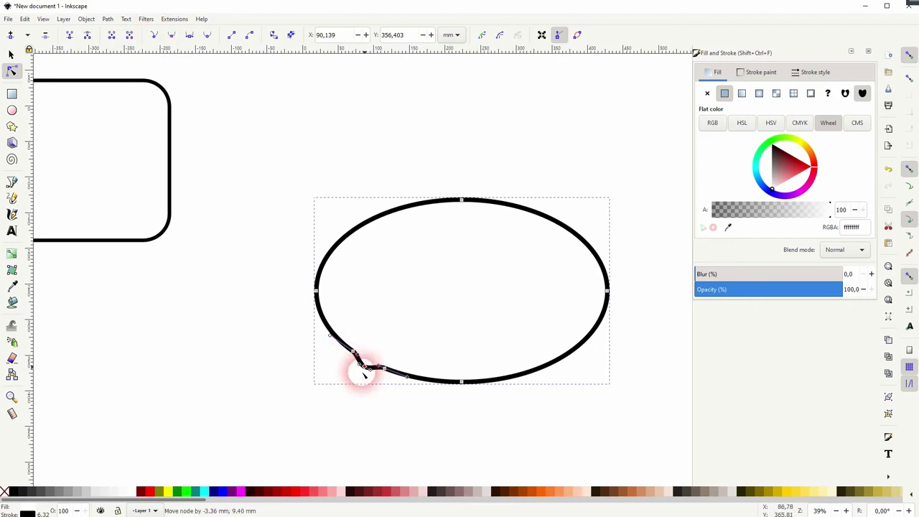
{"action": "left_click_drag", "start_coordinate": [361, 368], "coordinate": [297, 425]}
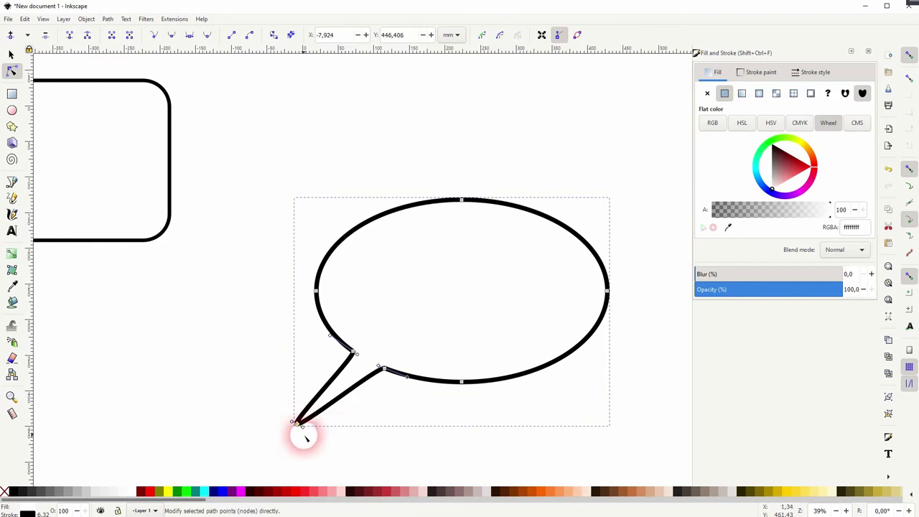
{"action": "scroll", "coordinate": [297, 434], "scroll_direction": "up", "scroll_amount": 5}
{"action": "left_click_drag", "start_coordinate": [340, 400], "coordinate": [287, 381]}
{"action": "scroll", "coordinate": [343, 371], "scroll_direction": "down", "scroll_amount": 6}
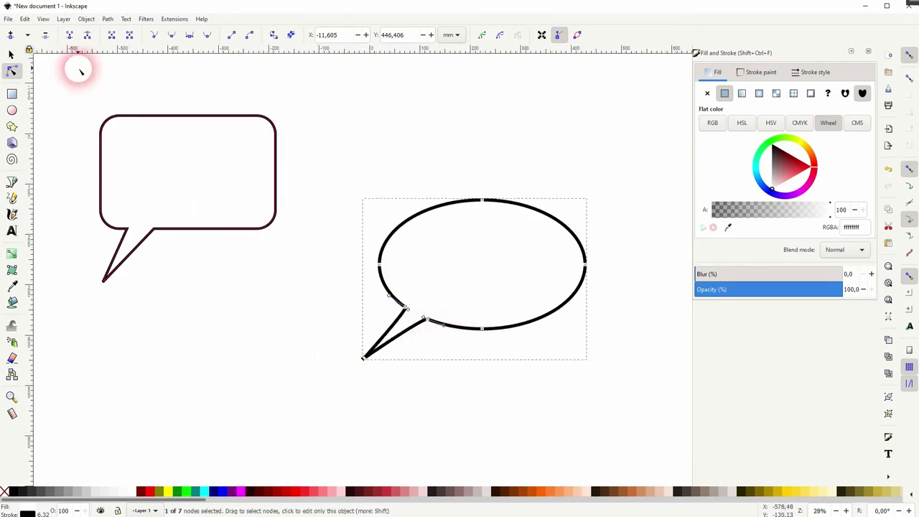
- Move the ellipse bubble up beside the first speech bubble
{"action": "left_click", "coordinate": [11, 54]}
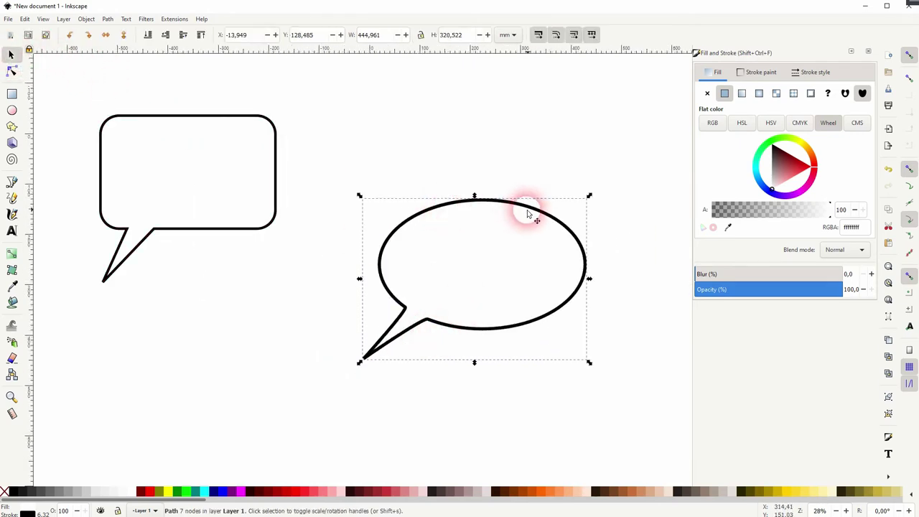
{"action": "left_click_drag", "start_coordinate": [531, 213], "coordinate": [513, 113]}
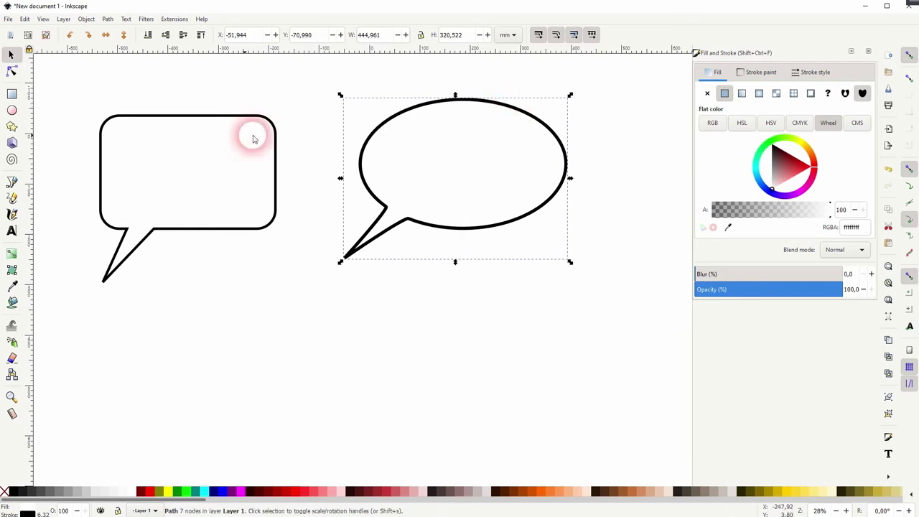
{"action": "left_click", "coordinate": [195, 298]}
- Draw a large ellipse below the bubbles and two smaller ellipses trailing down-left
{"action": "left_click", "coordinate": [12, 110]}
{"action": "mouse_move", "coordinate": [263, 310]}
{"action": "left_mouse_down"}
{"action": "mouse_move", "coordinate": [369, 338]}
{"action": "mouse_move", "coordinate": [520, 400]}
{"action": "mouse_move", "coordinate": [538, 450]}
{"action": "mouse_move", "coordinate": [510, 455]}
{"action": "mouse_move", "coordinate": [518, 459]}
{"action": "left_mouse_up"}
{"action": "scroll", "coordinate": [435, 279], "scroll_direction": "down", "scroll_amount": 4}
{"action": "scroll", "coordinate": [435, 279], "scroll_direction": "left", "scroll_amount": 3}
{"action": "left_click_drag", "start_coordinate": [353, 301], "coordinate": [427, 345]}
{"action": "left_click_drag", "start_coordinate": [318, 369], "coordinate": [368, 399]}
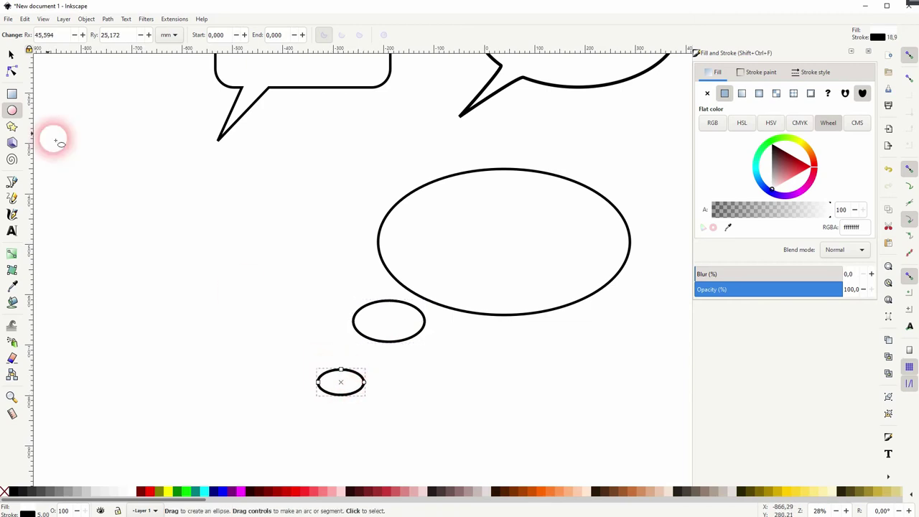
- Move both small ellipses up and left toward the big ellipse
{"action": "left_click", "coordinate": [11, 55]}
{"action": "left_click_drag", "start_coordinate": [404, 304], "coordinate": [391, 292]}
{"action": "left_click_drag", "start_coordinate": [349, 375], "coordinate": [327, 336]}
- Bring all three bubbles into view and shrink the two small trailing ellipses
{"action": "left_click", "coordinate": [581, 261]}
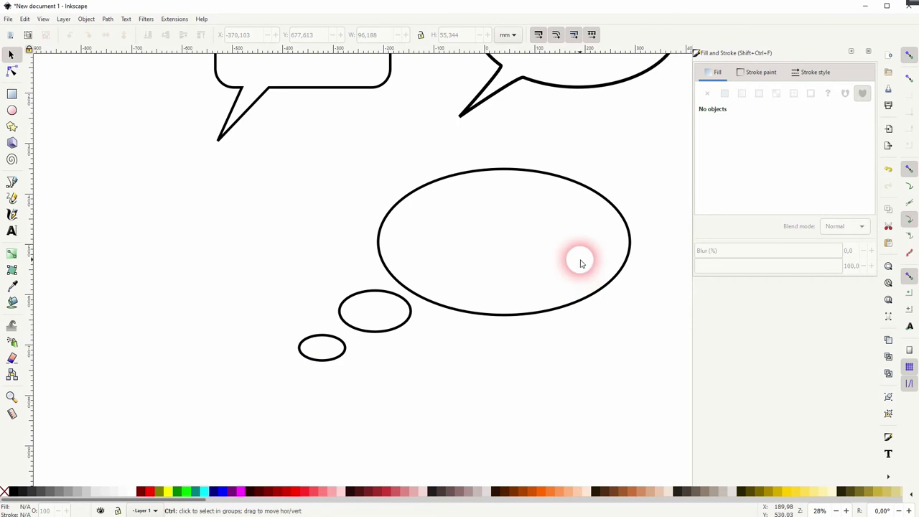
{"action": "scroll", "coordinate": [581, 261], "scroll_direction": "down", "scroll_amount": 2}
{"action": "left_click_drag", "start_coordinate": [636, 220], "coordinate": [456, 274]}
{"action": "scroll", "coordinate": [390, 257], "scroll_direction": "up", "scroll_amount": 1}
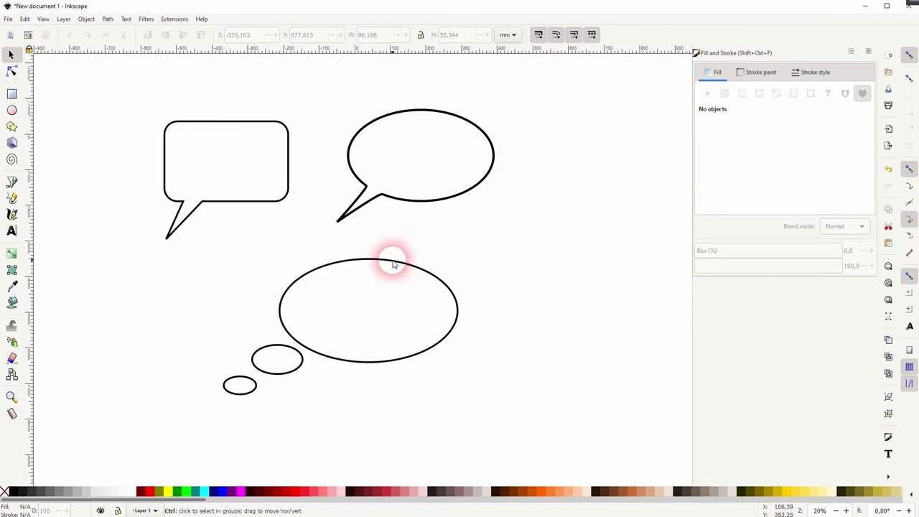
{"action": "left_click", "coordinate": [294, 367]}
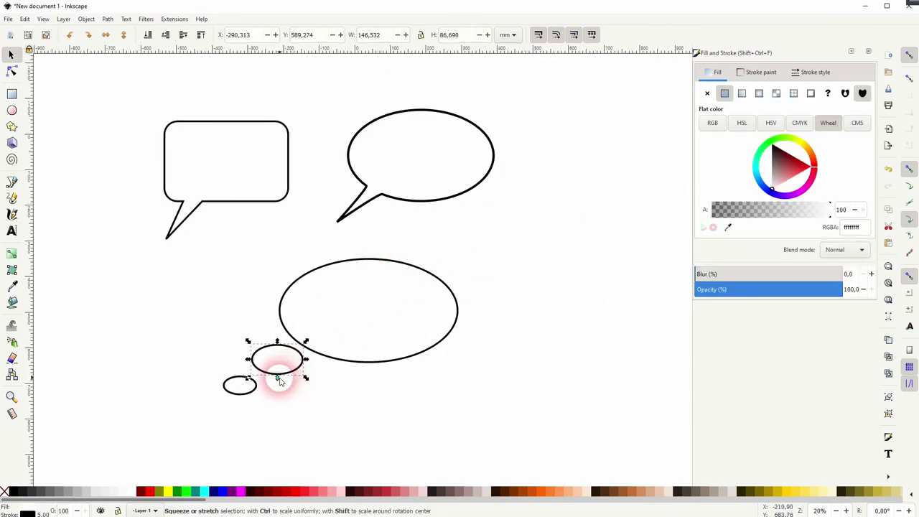
{"action": "left_click_drag", "start_coordinate": [278, 378], "coordinate": [280, 373]}
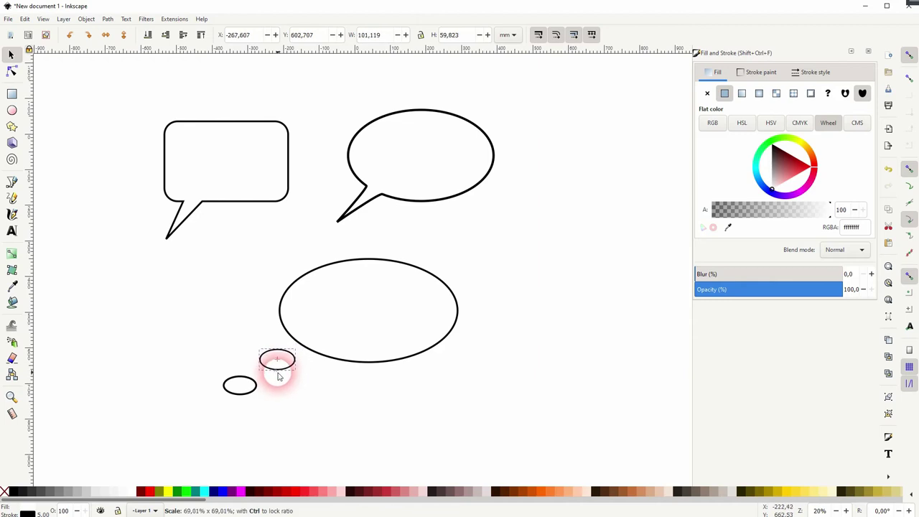
{"action": "left_click", "coordinate": [240, 386]}
{"action": "left_click_drag", "start_coordinate": [240, 399], "coordinate": [256, 380]}
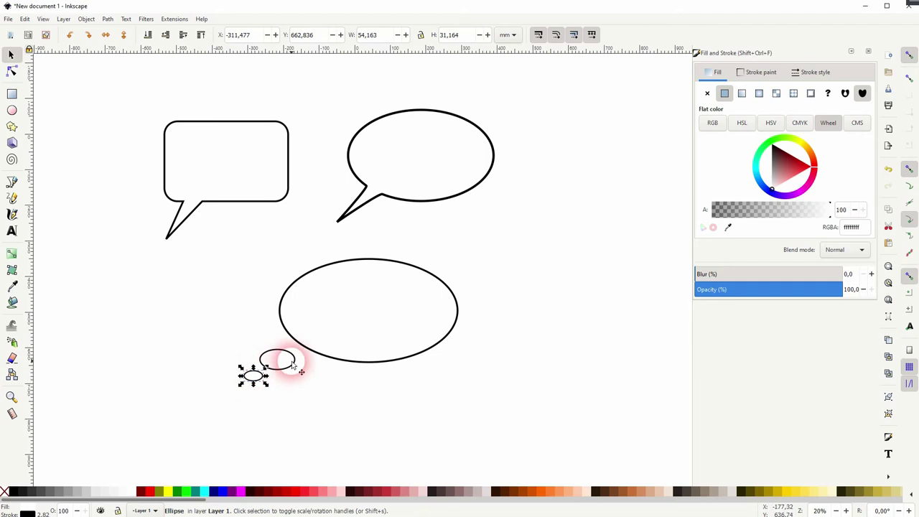
- Nudge both small ellipses up and right, then select the big thought-bubble ellipse
{"action": "left_click", "coordinate": [295, 363], "text": "shift"}
{"action": "left_click_drag", "start_coordinate": [302, 362], "coordinate": [325, 374]}
{"action": "left_click", "coordinate": [325, 375]}
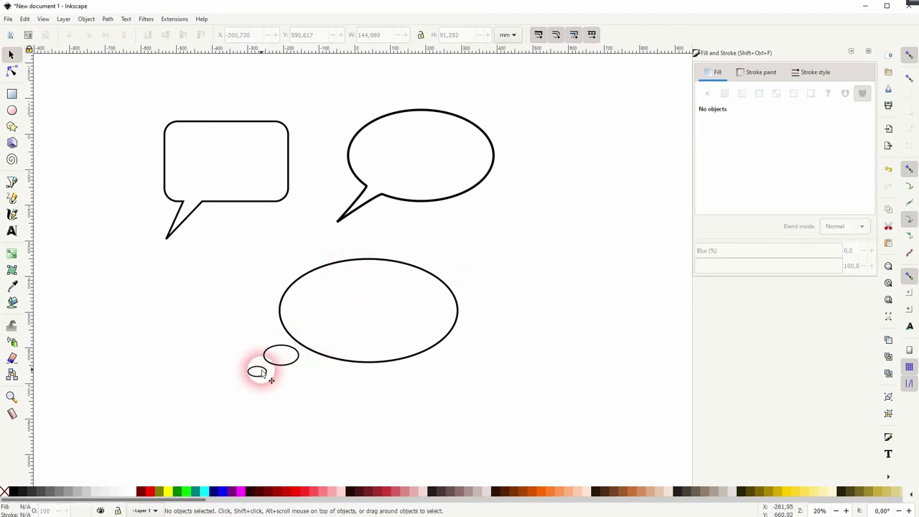
{"action": "left_click", "coordinate": [395, 362]}
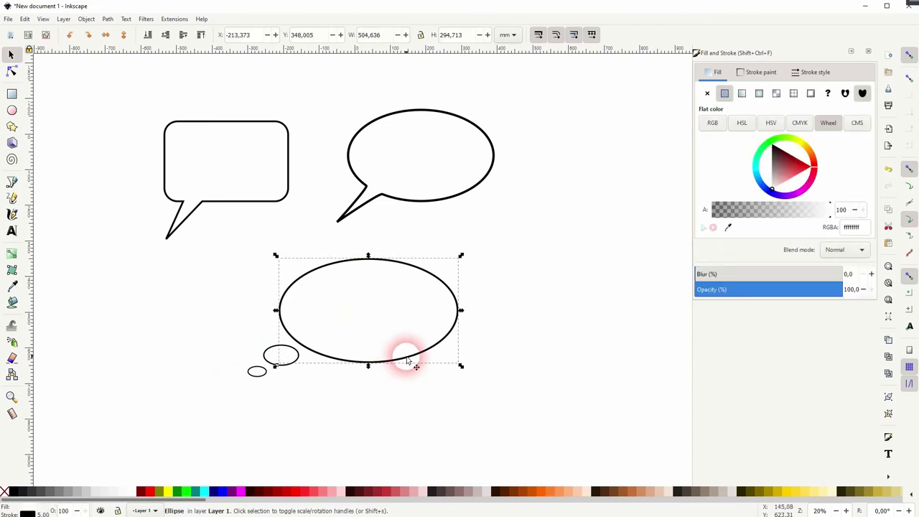
- Check the big ellipse's 5 mm outline width in the Stroke style settings
{"action": "left_click", "coordinate": [816, 74]}
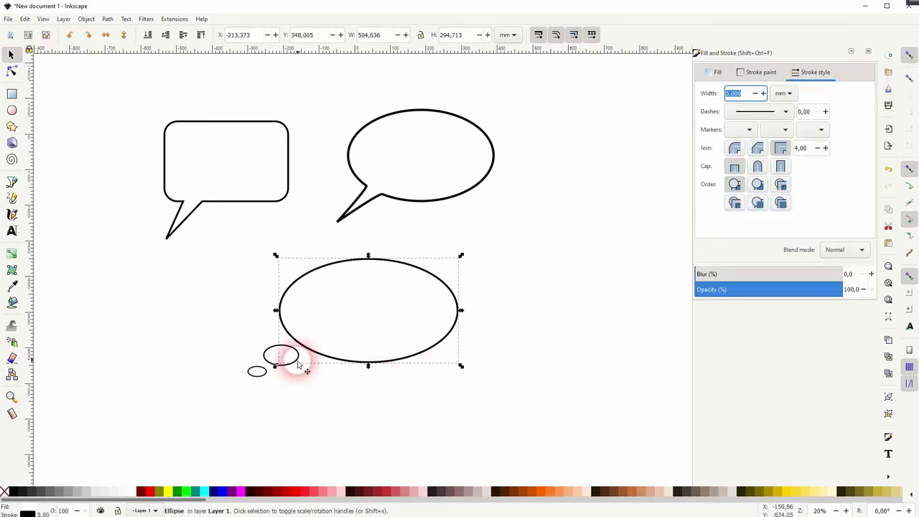
{"action": "left_click", "coordinate": [282, 387]}
{"action": "left_click", "coordinate": [257, 373]}
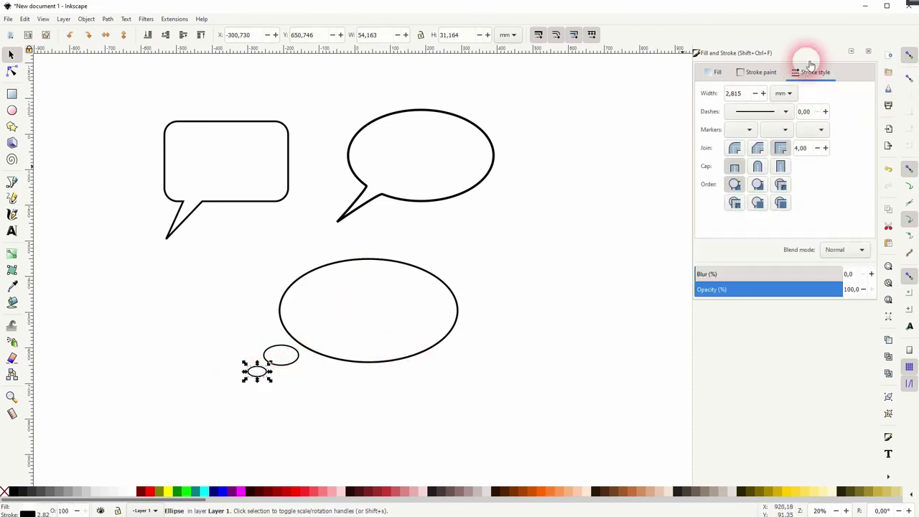
{"action": "left_click", "coordinate": [443, 332]}
{"action": "left_click", "coordinate": [748, 99]}
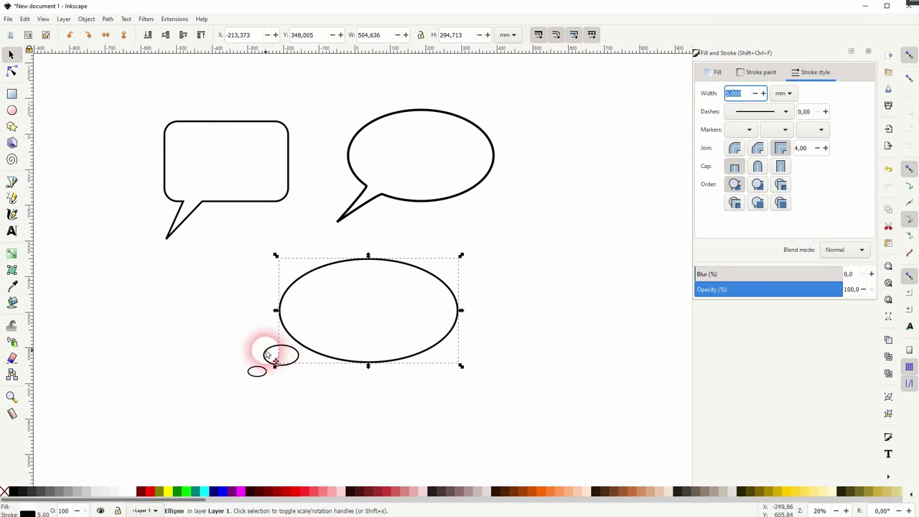
- Give both small ellipses a 5 mm outline width, then deselect and pan the view
{"action": "left_click", "coordinate": [266, 355]}
{"action": "left_click", "coordinate": [263, 379], "text": "shift"}
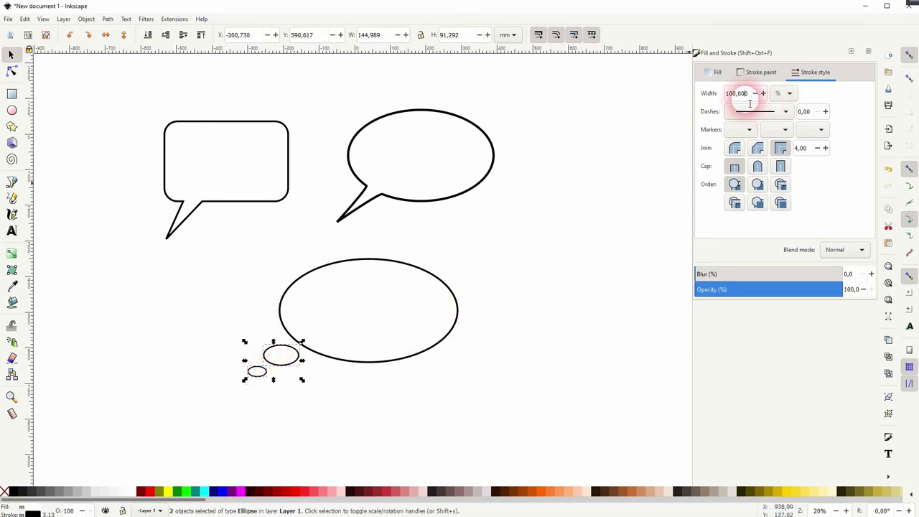
{"action": "left_click", "coordinate": [786, 94]}
{"action": "left_click", "coordinate": [788, 72]}
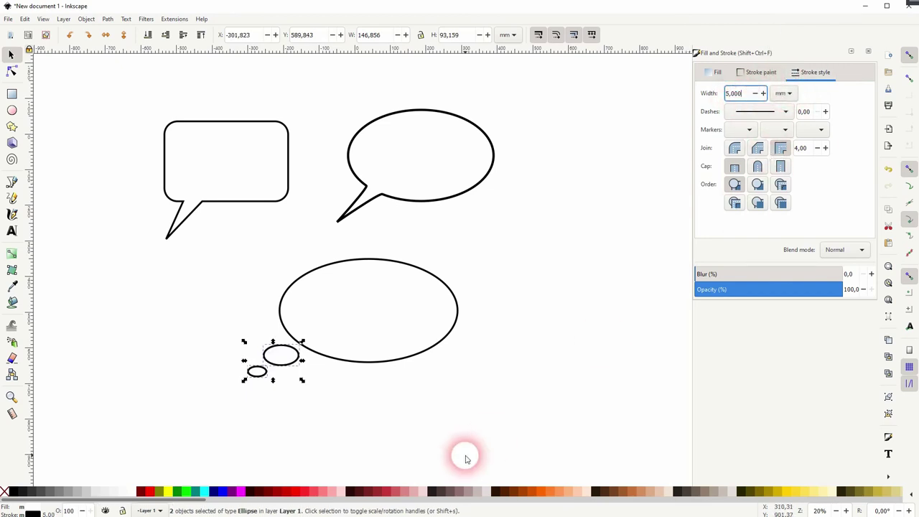
{"action": "left_click", "coordinate": [446, 400]}
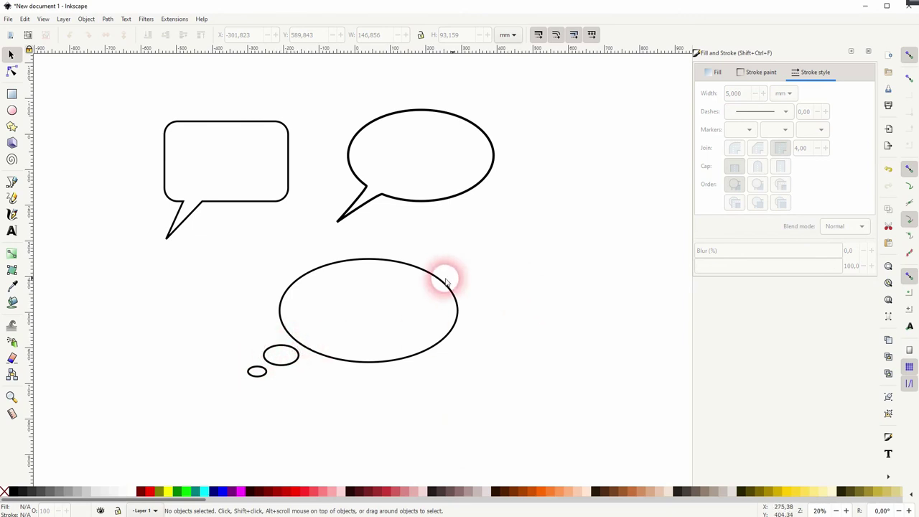
{"action": "left_click_drag", "start_coordinate": [254, 225], "coordinate": [313, 252]}
- Add the SUPERMAN text inside the rounded-rectangle bubble and scale it to about double size
{"action": "left_click", "coordinate": [11, 231]}
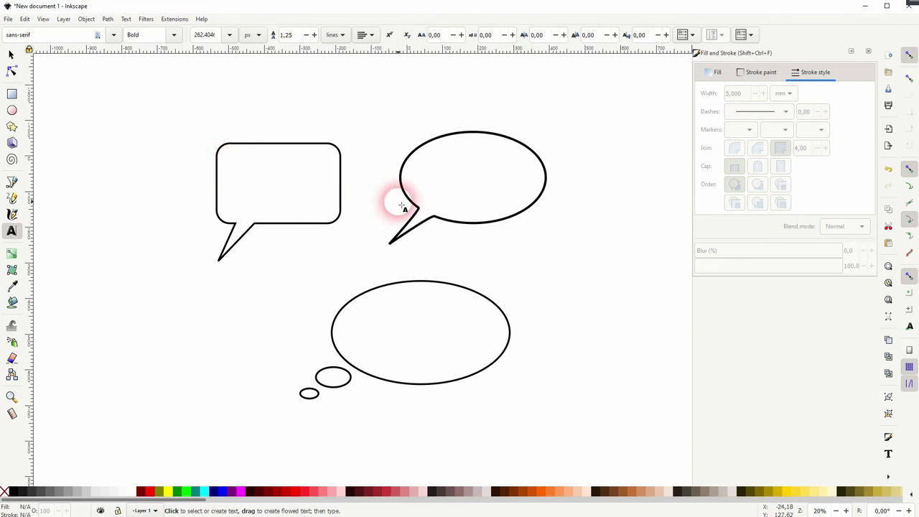
{"action": "type", "text": "SUPERMAN"}
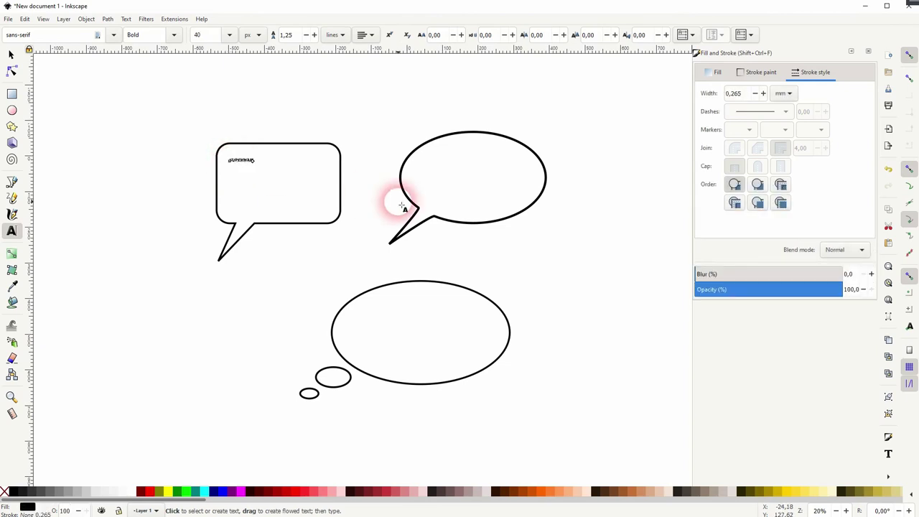
{"action": "left_click", "coordinate": [11, 54]}
{"action": "left_click", "coordinate": [240, 159]}
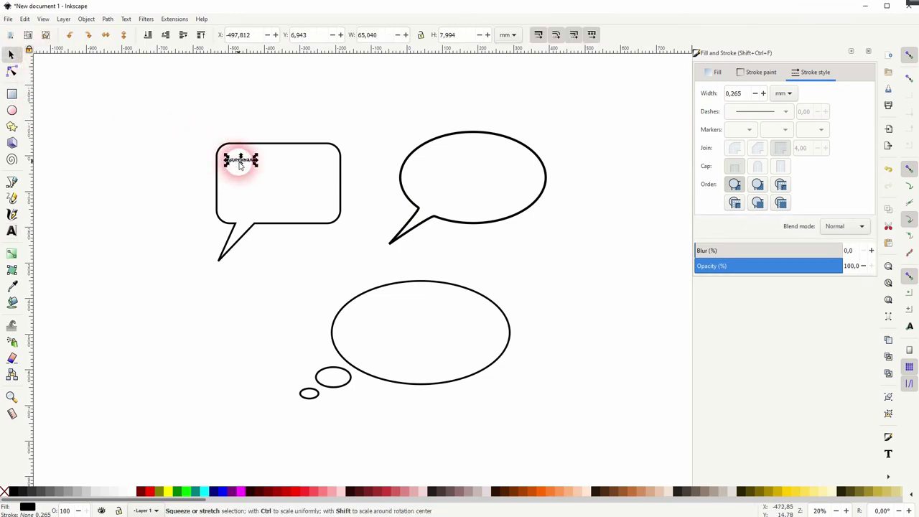
{"action": "left_click_drag", "start_coordinate": [255, 165], "coordinate": [280, 168]}
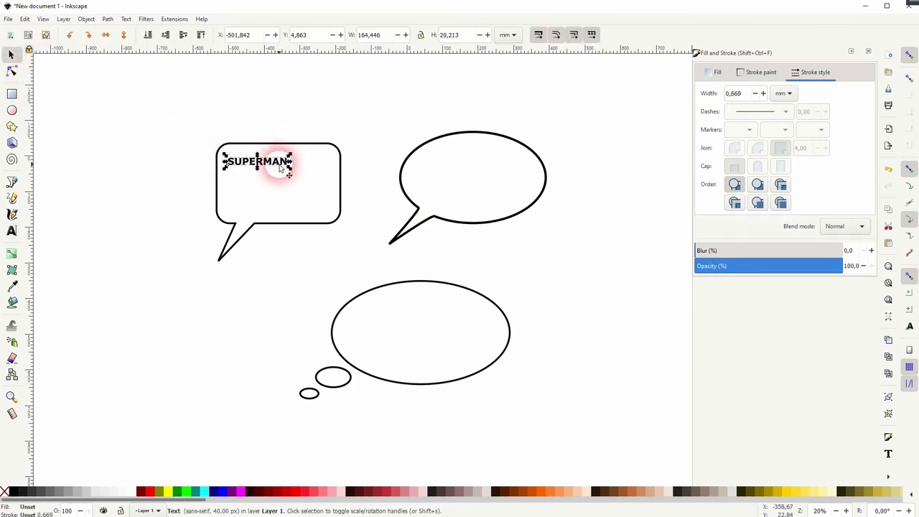
- Set the SUPERMAN text's font family to Comic Sans MS
{"action": "left_click", "coordinate": [12, 230]}
{"action": "triple_click", "coordinate": [56, 40]}
{"action": "type", "text": "comic"}
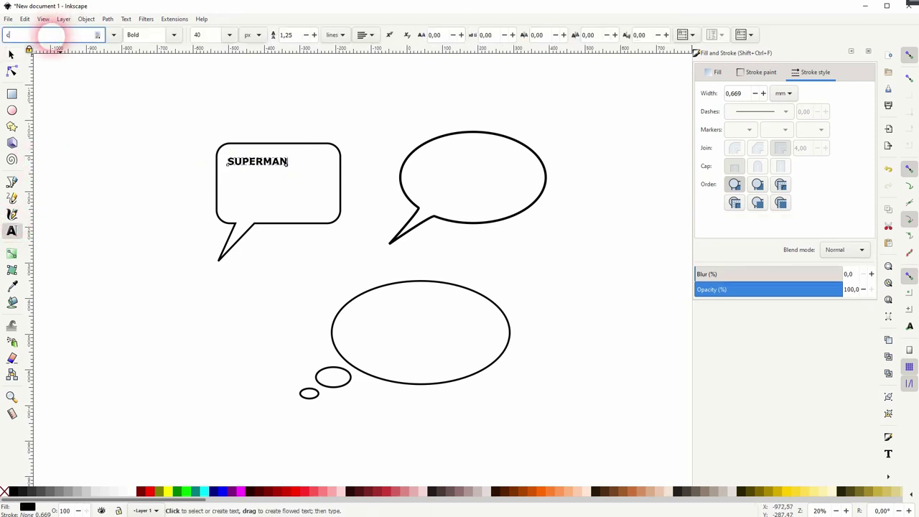
{"action": "left_click", "coordinate": [66, 49]}
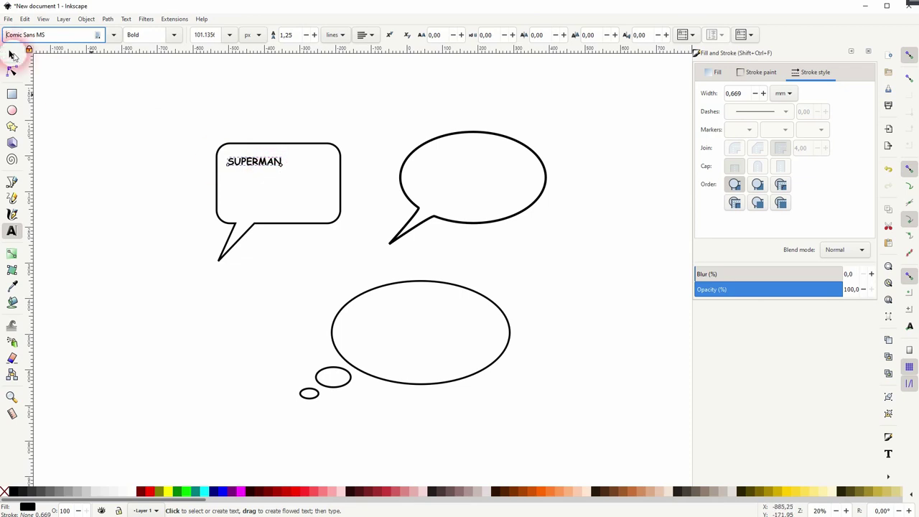
{"action": "left_click", "coordinate": [11, 54]}
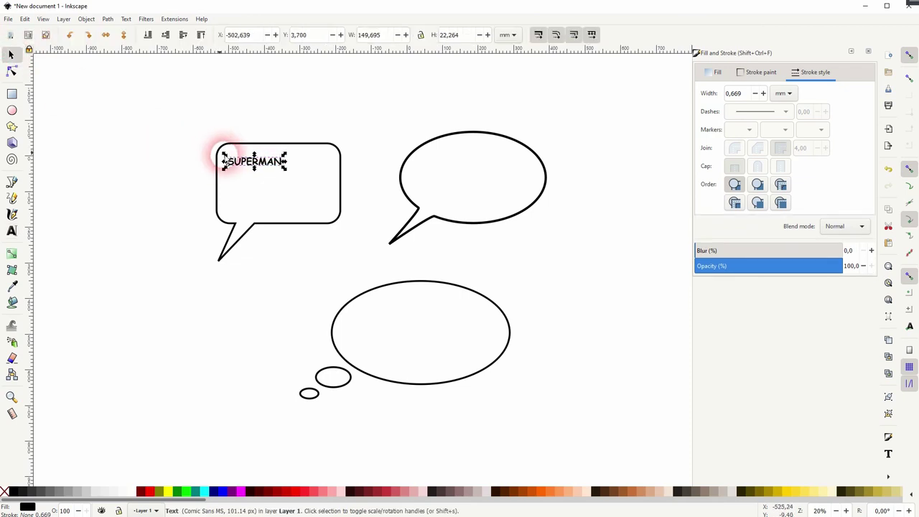
- Append 'sometihgn etc.asdsasadsdads' to the text and break it into three lines around 'etc.'
{"action": "double_click", "coordinate": [277, 159]}
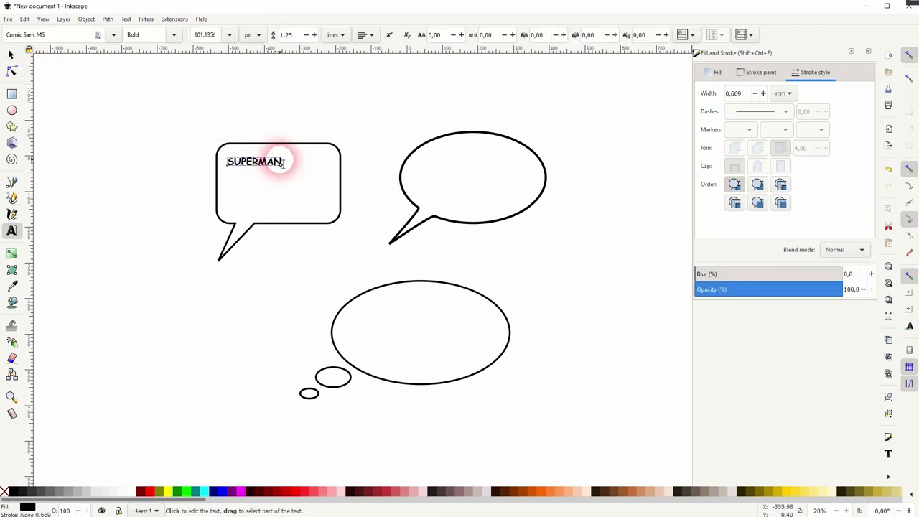
{"action": "type", "text": "so"}
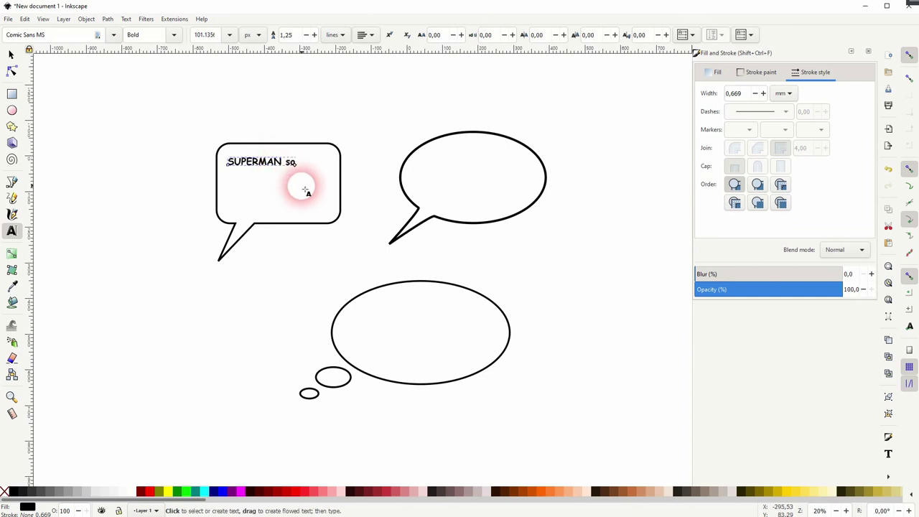
{"action": "type", "text": "metihgn etc."}
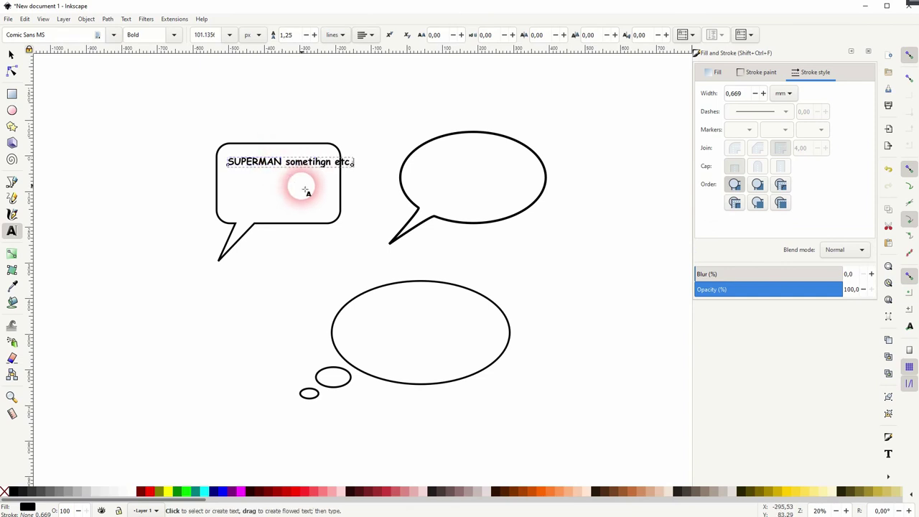
{"action": "type", "text": "asdsasadsdads"}
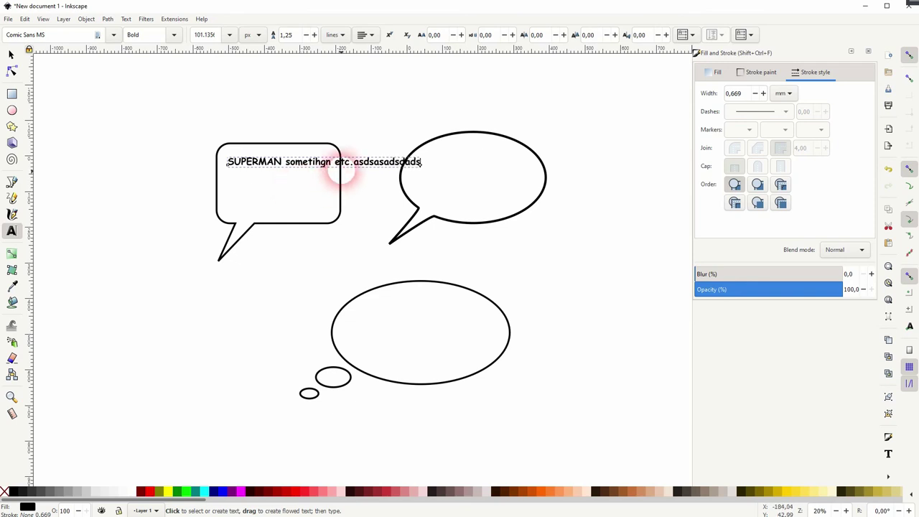
{"action": "left_click", "coordinate": [339, 165]}
{"action": "key", "text": "Return"}
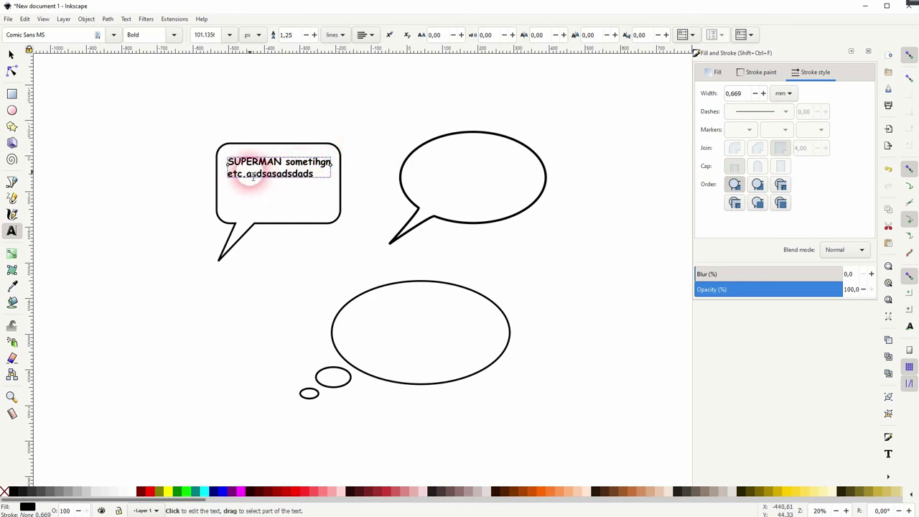
{"action": "key", "text": "Right"}
{"action": "key", "text": "Right"}
{"action": "key", "text": "Right"}
{"action": "key", "text": "Right"}
{"action": "key", "text": "Return"}
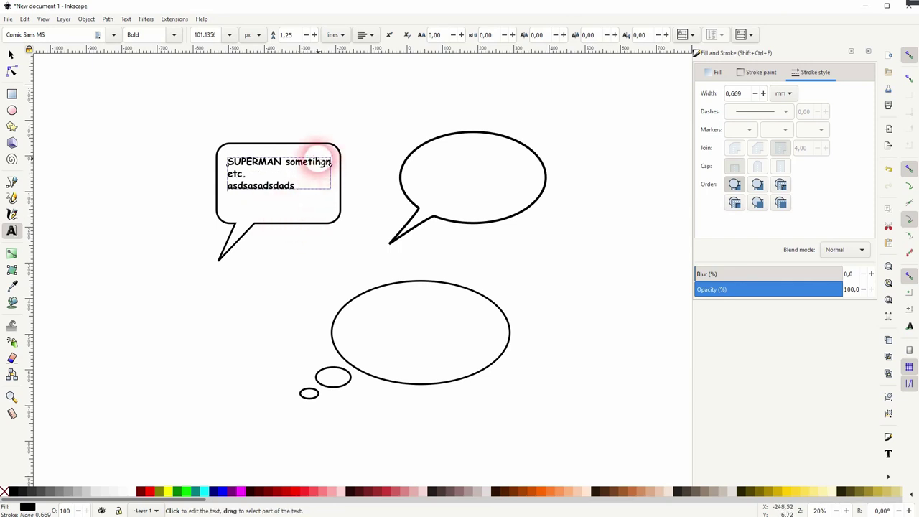
- Correct the misspelled 'sometihgn' to 'something' and finish editing the text
{"action": "key", "text": "BackSpace"}
{"action": "type", "text": "i"}
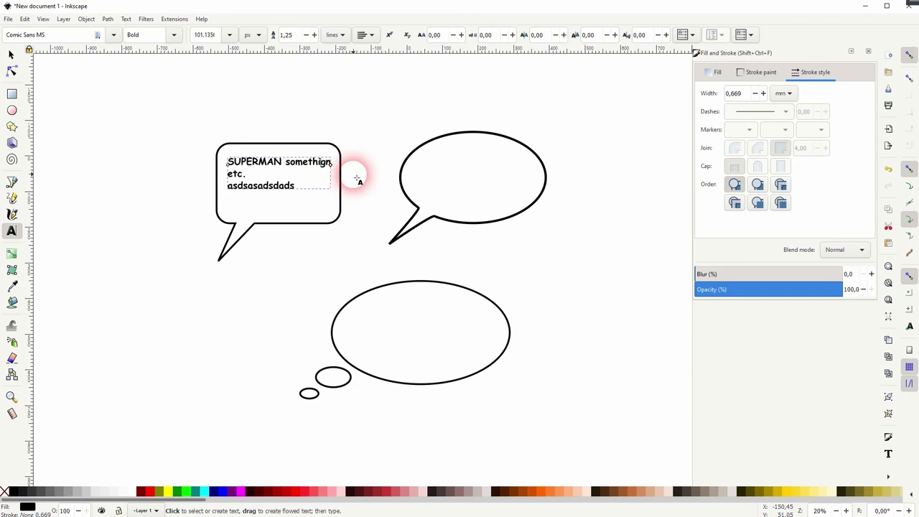
{"action": "key", "text": "Delete"}
{"action": "key", "text": "Delete"}
{"action": "type", "text": "ng"}
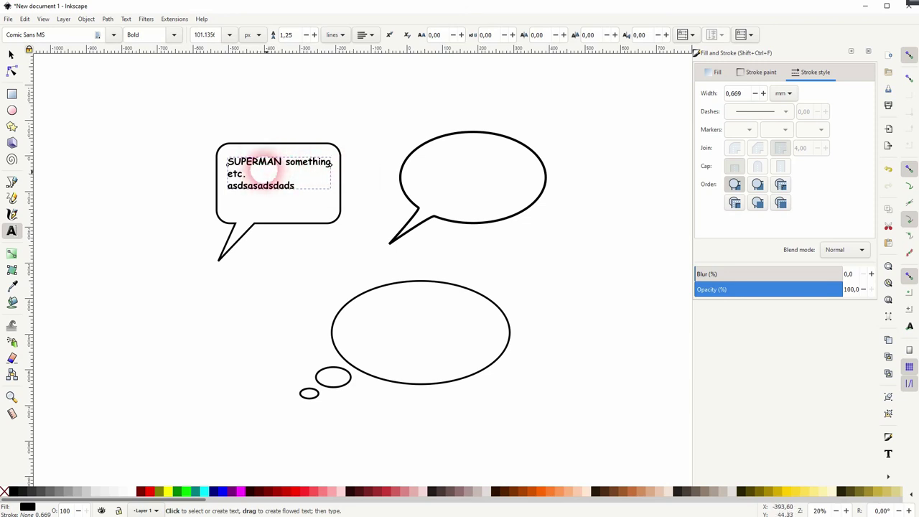
{"action": "left_click", "coordinate": [10, 54]}
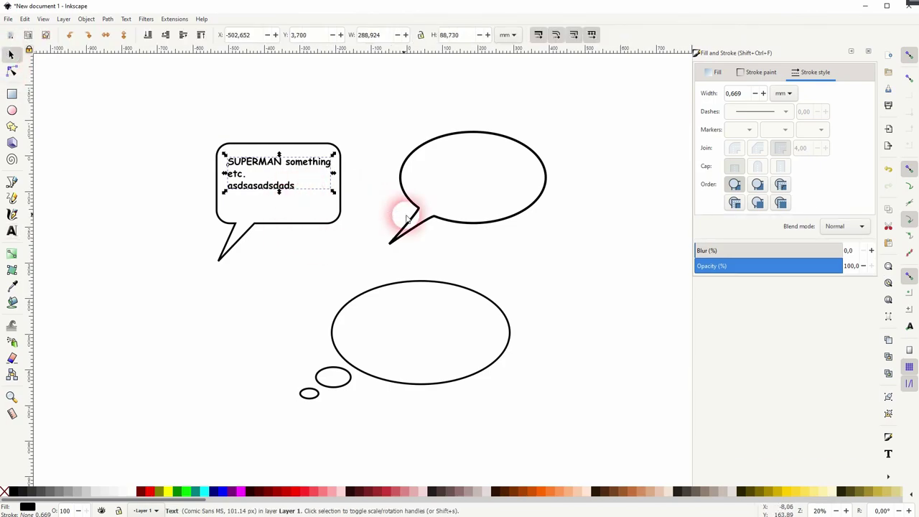